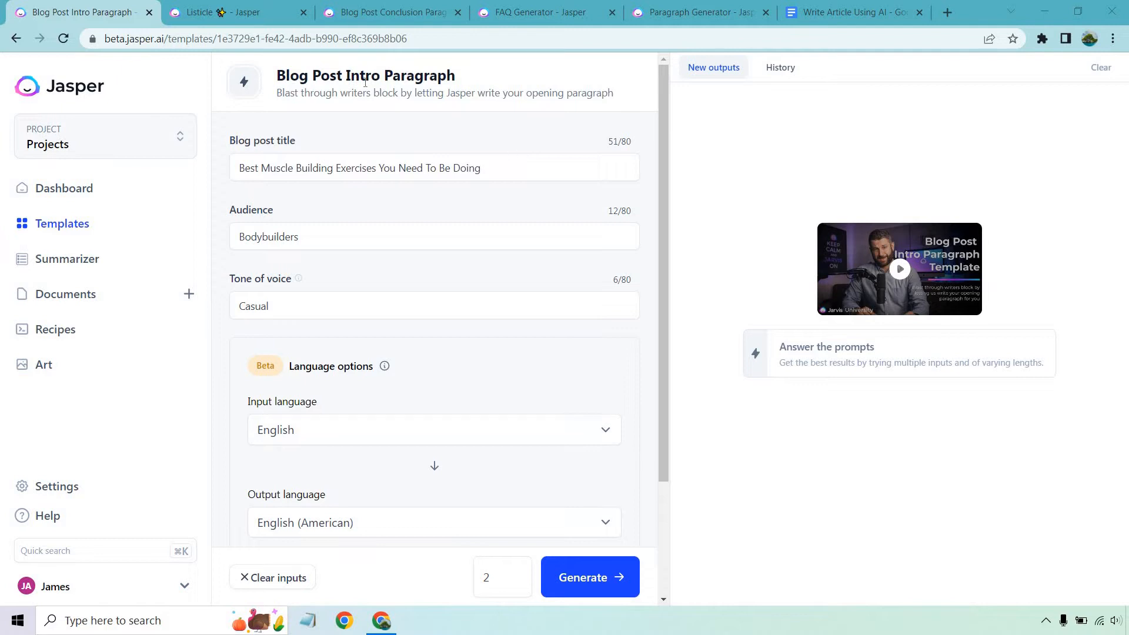
Look through the prepared Listicle, Blog Post Conclusion Paragraph, FAQ Generator and Paragraph Generator templates
{"action": "left_click", "coordinate": [262, 12]}
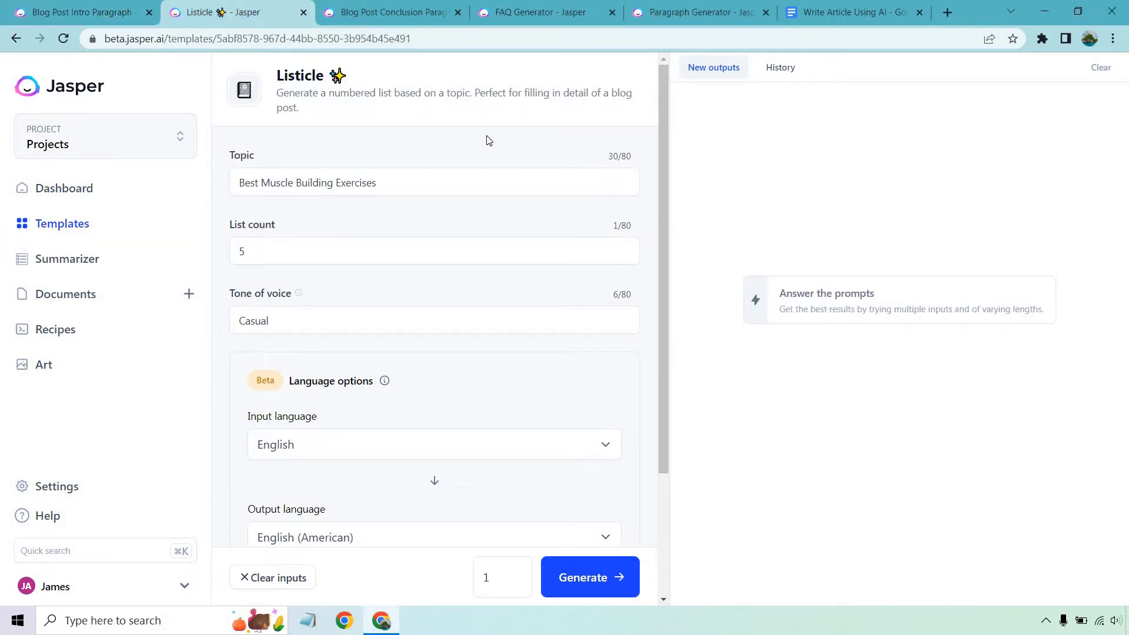
{"action": "left_click", "coordinate": [391, 10]}
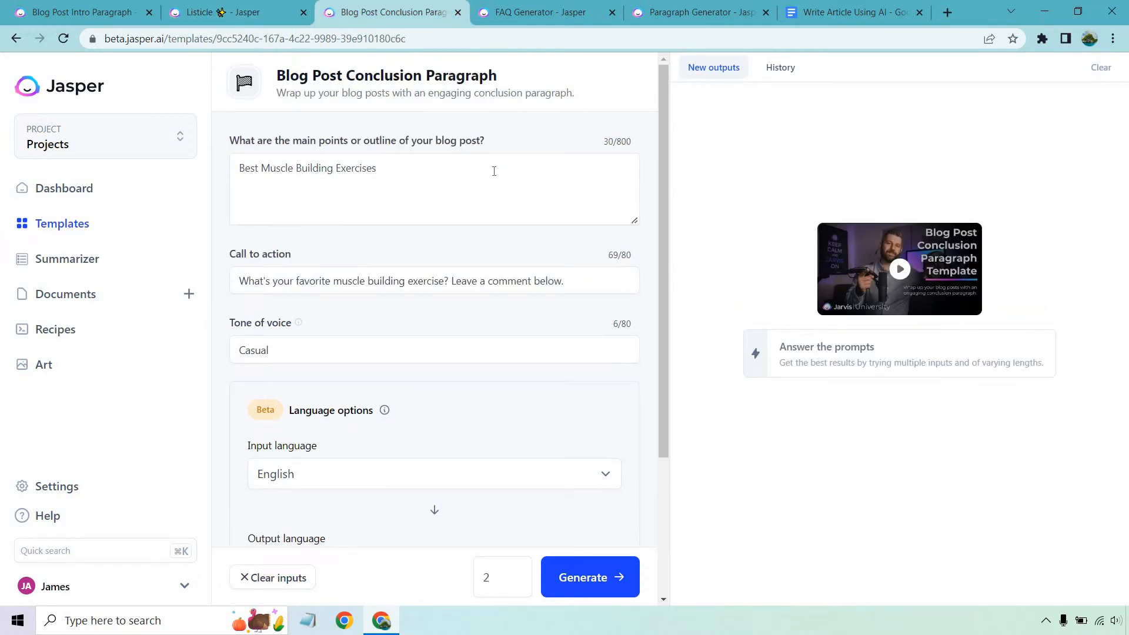
{"action": "left_click", "coordinate": [532, 11]}
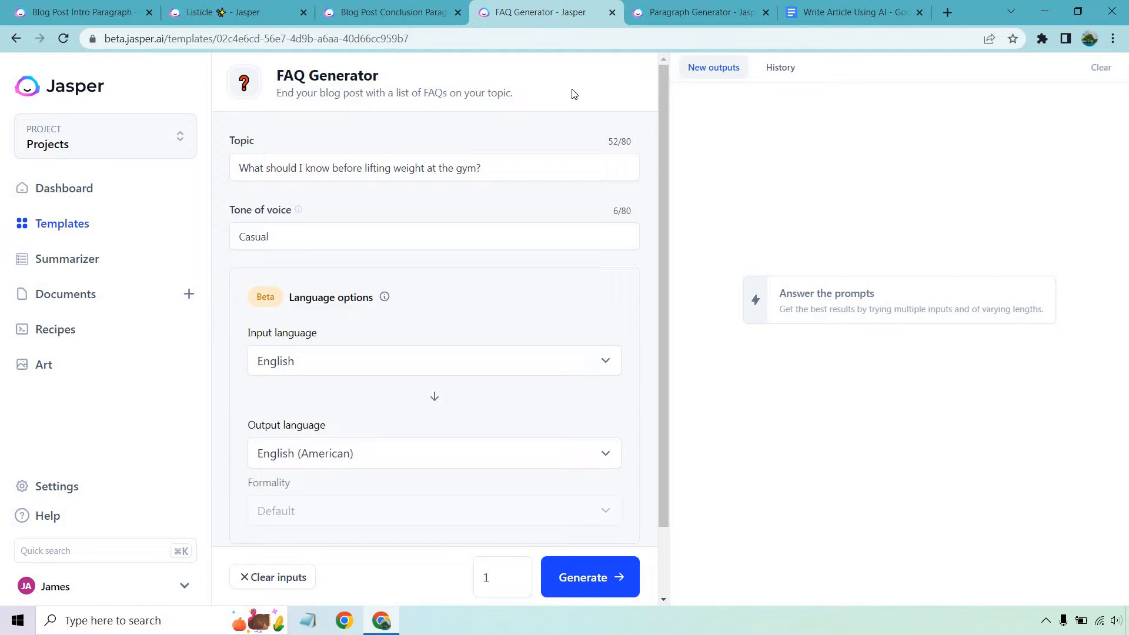
{"action": "left_click", "coordinate": [728, 8]}
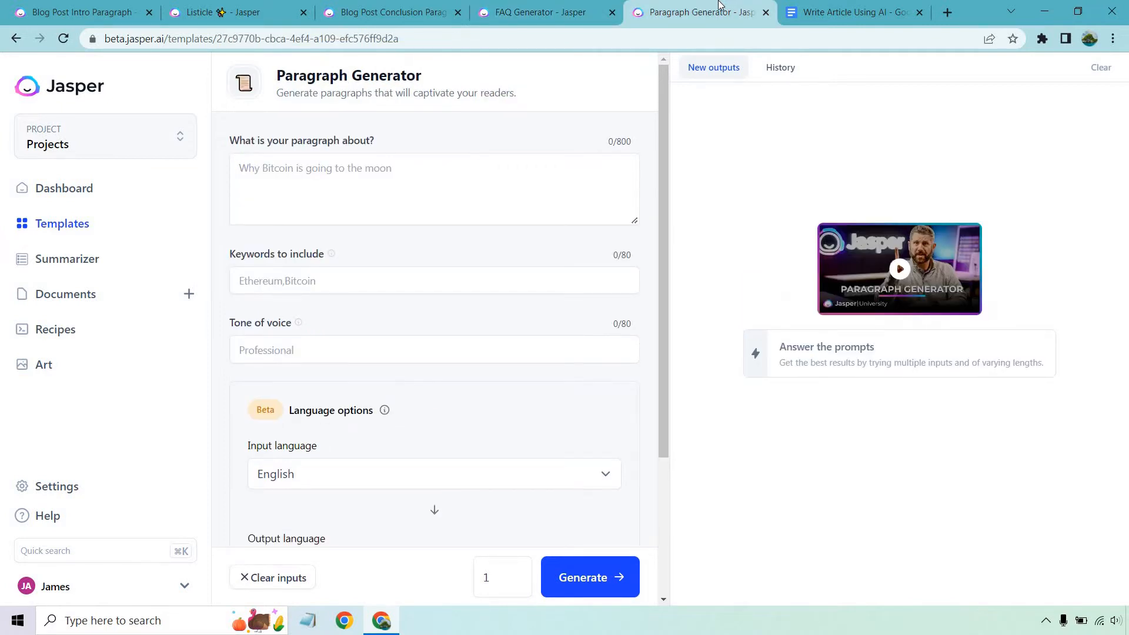
Generate two opening paragraphs with the Blog Post Intro Paragraph template, using its prepared title, Bodybuilders audience and Casual tone
{"action": "left_click", "coordinate": [72, 6]}
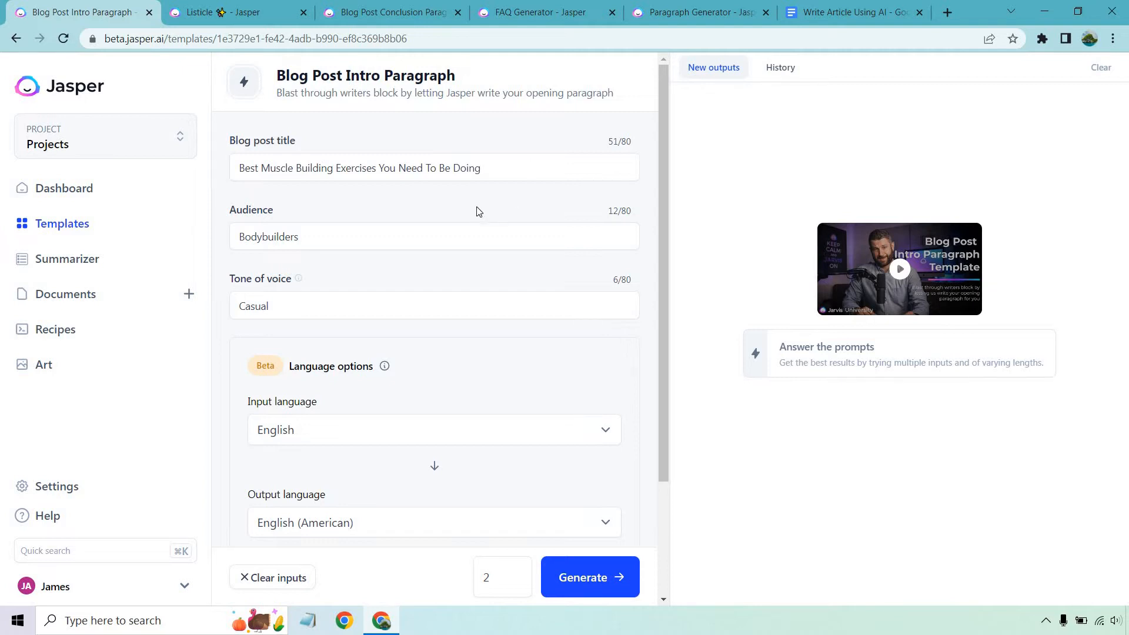
{"action": "scroll", "coordinate": [479, 212], "scroll_direction": "down", "scroll_amount": 3}
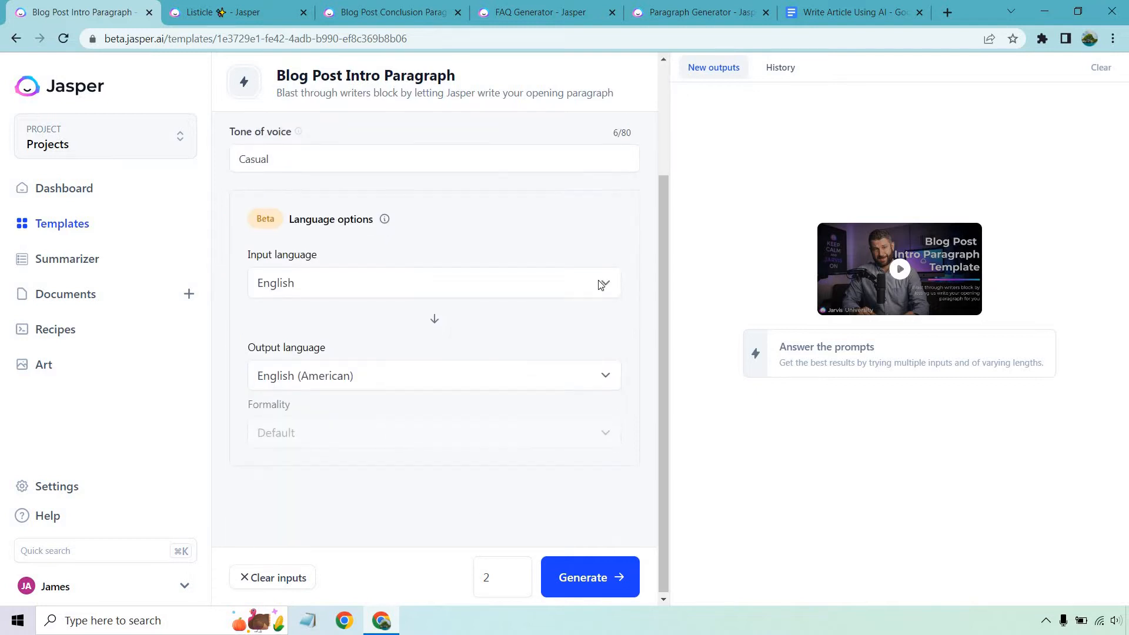
{"action": "scroll", "coordinate": [509, 264], "scroll_direction": "up", "scroll_amount": 3}
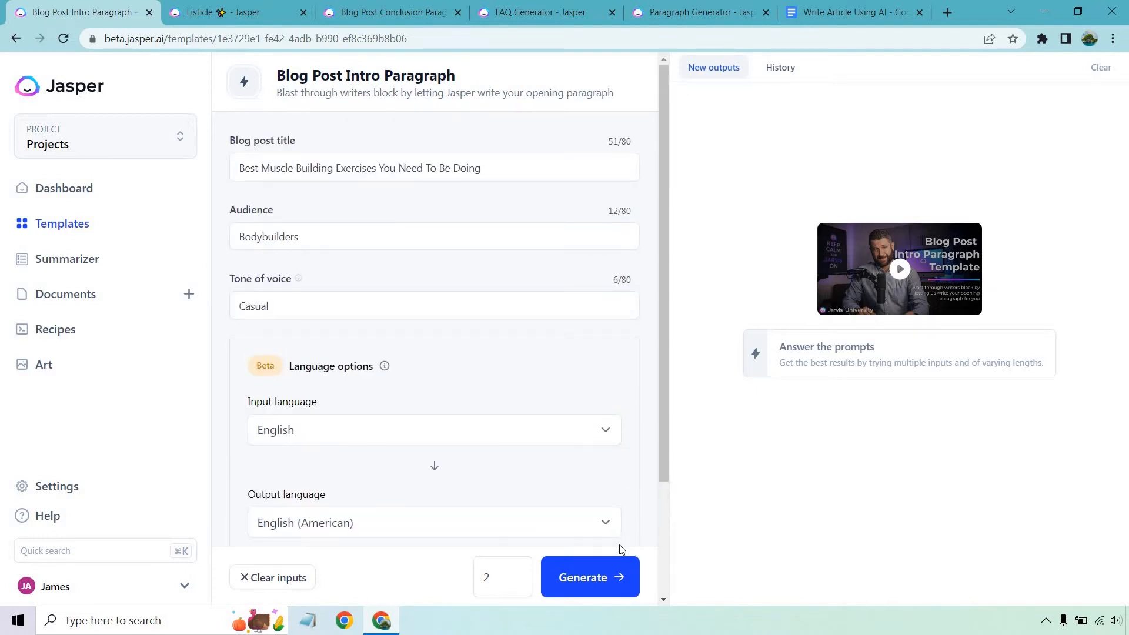
{"action": "left_click", "coordinate": [600, 578]}
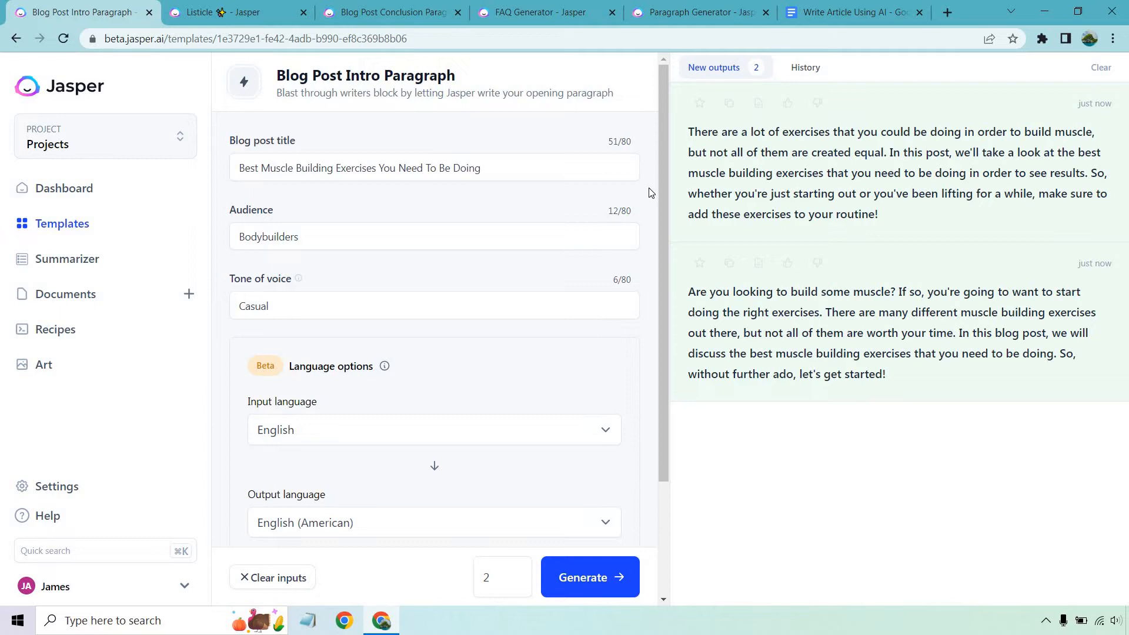
Copy the first generated intro and paste it below the "Intro:" label in the Google Docs article
{"action": "left_click", "coordinate": [734, 103]}
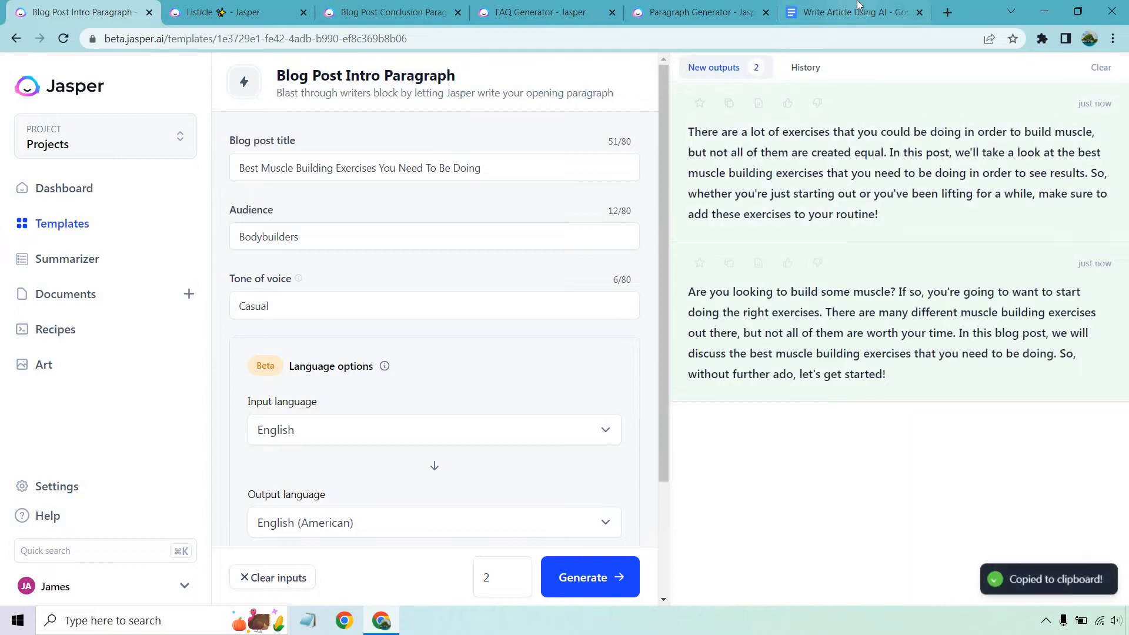
{"action": "left_click", "coordinate": [853, 12]}
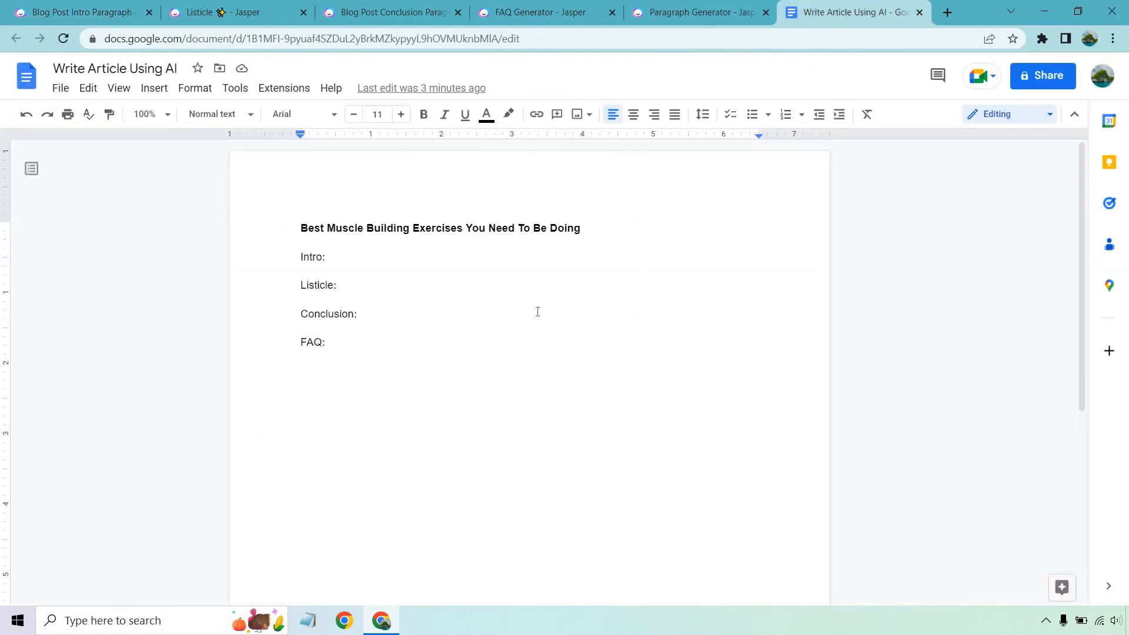
{"action": "key", "text": "Return"}
{"action": "key", "text": "Return"}
{"action": "key", "text": "ctrl+v"}
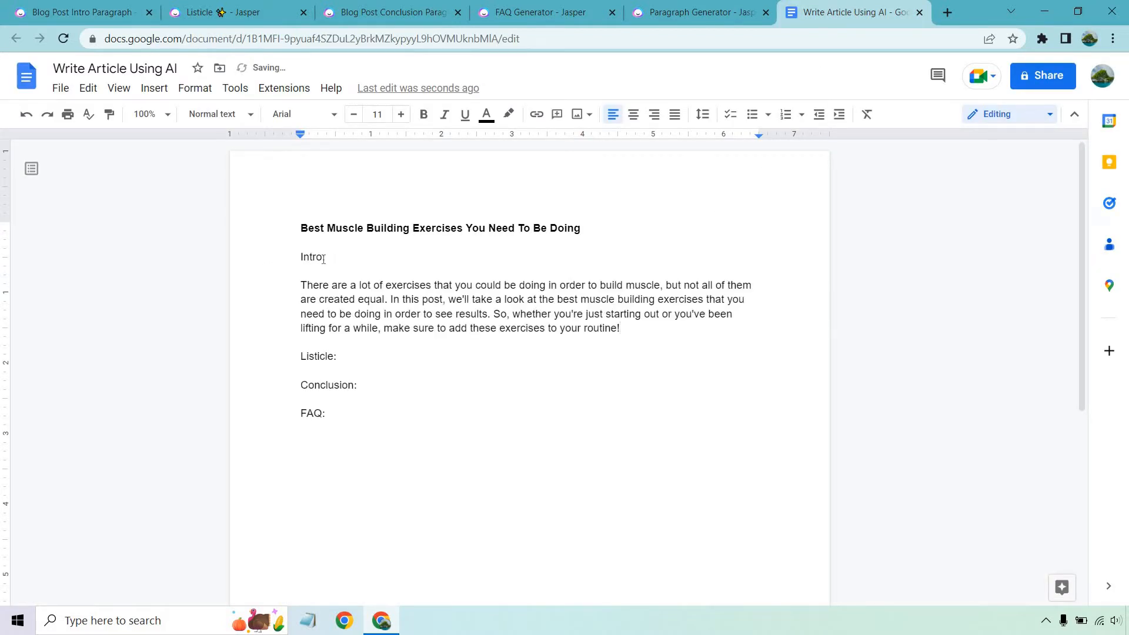
Delete the "Intro:" label and the extra blank line above the pasted intro paragraph
{"action": "left_click_drag", "start_coordinate": [323, 260], "coordinate": [295, 261]}
{"action": "key", "text": "Delete"}
{"action": "key", "text": "Delete"}
{"action": "key", "text": "Delete"}
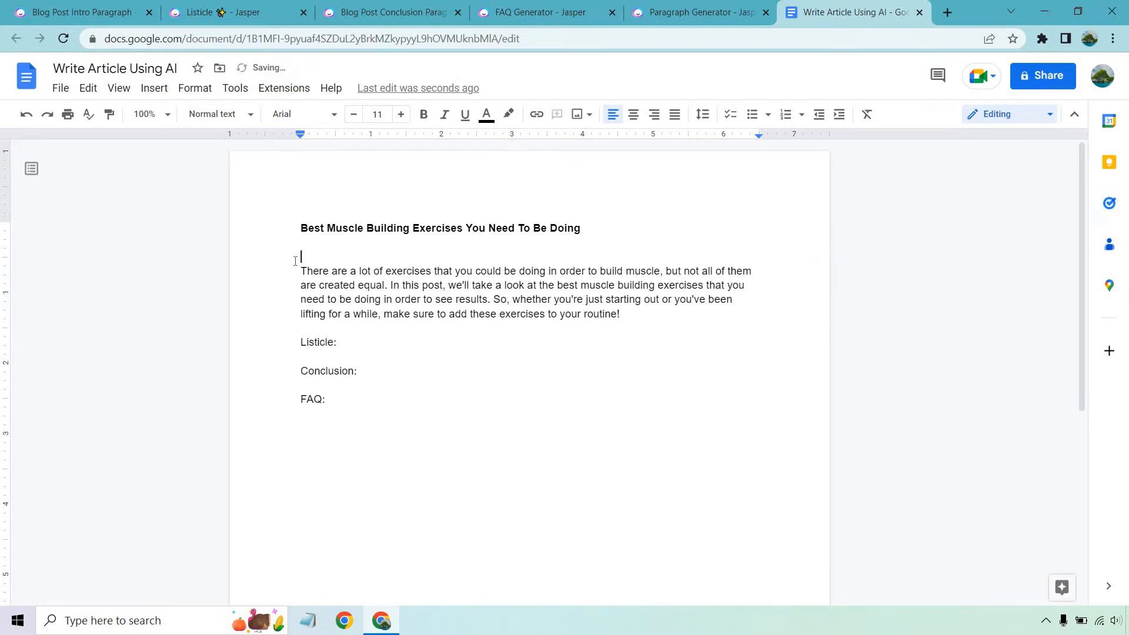
In Jasper's Listicle template, set the list count to 6 and generate one list on Best Muscle Building Exercises
{"action": "left_click", "coordinate": [63, 11]}
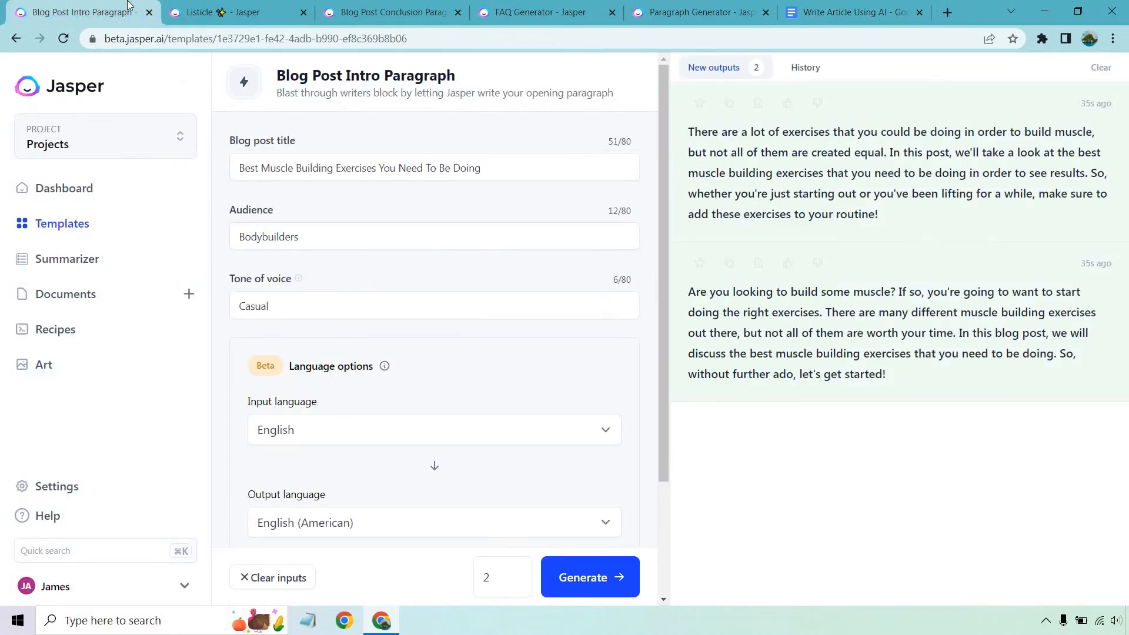
{"action": "left_click", "coordinate": [180, 8]}
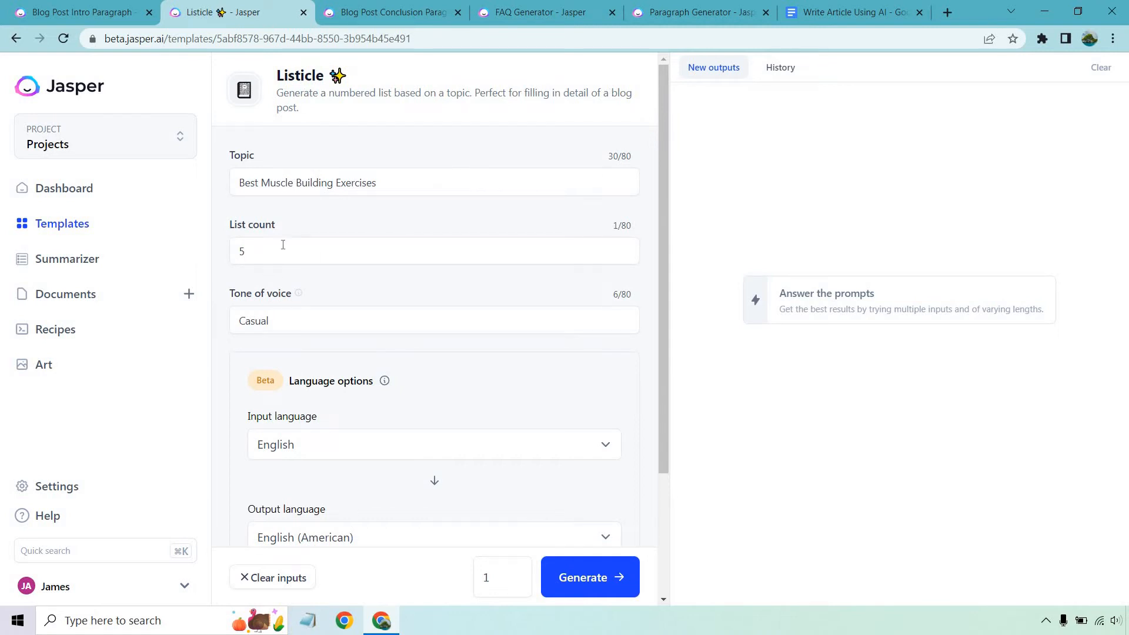
{"action": "double_click", "coordinate": [230, 247]}
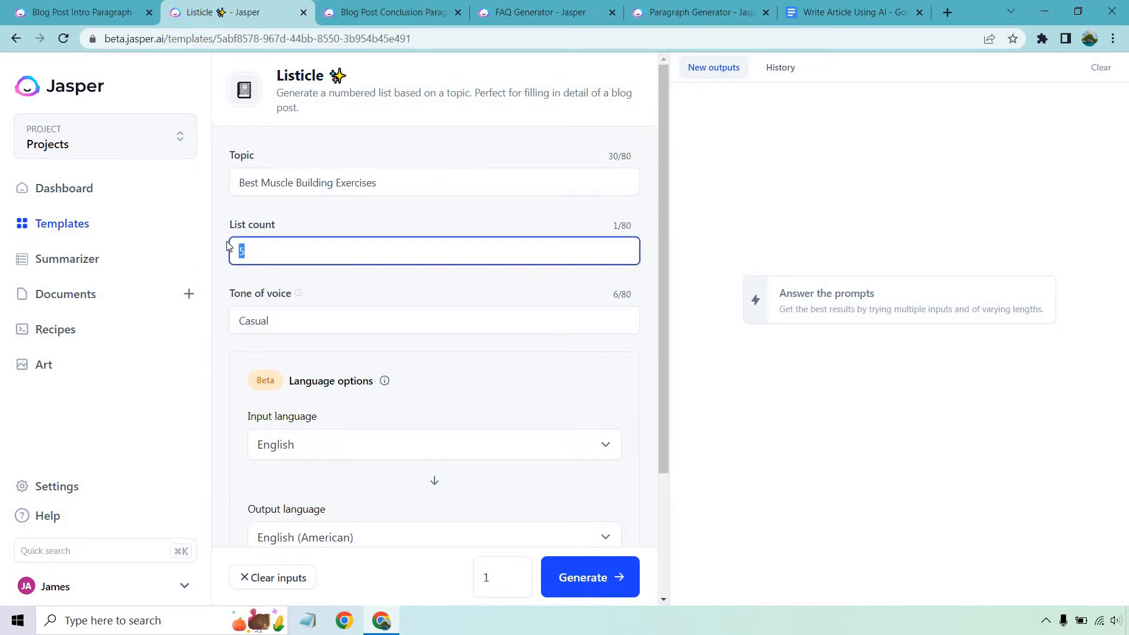
{"action": "type", "text": "6"}
{"action": "left_click", "coordinate": [348, 222]}
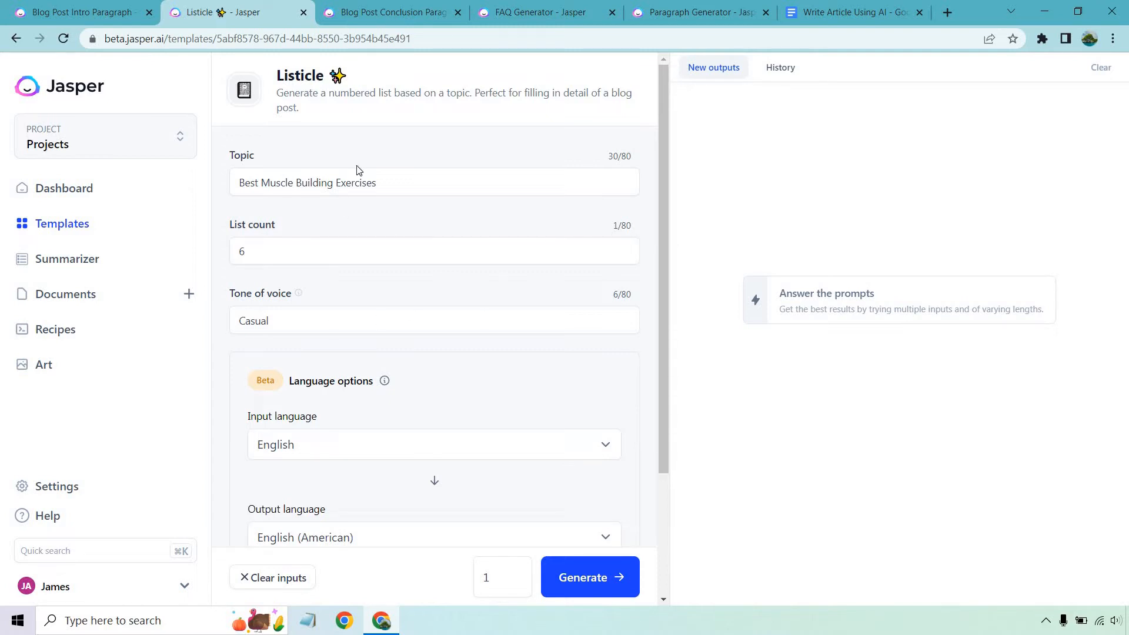
{"action": "scroll", "coordinate": [428, 234], "scroll_direction": "down", "scroll_amount": 3}
{"action": "scroll", "coordinate": [429, 239], "scroll_direction": "up", "scroll_amount": 3}
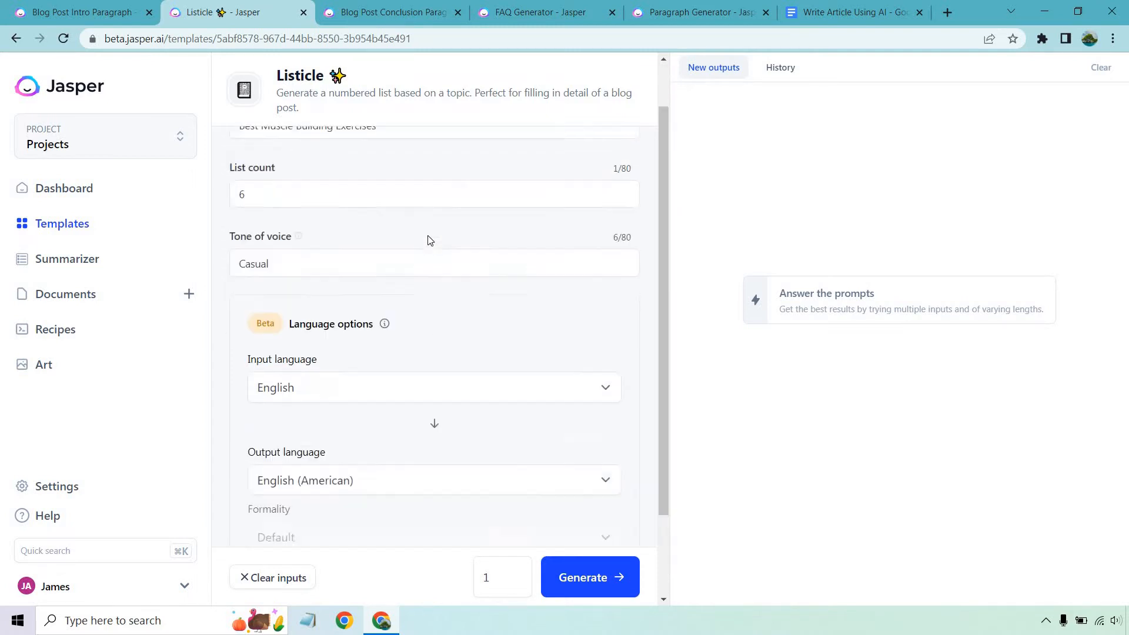
{"action": "left_click", "coordinate": [608, 581]}
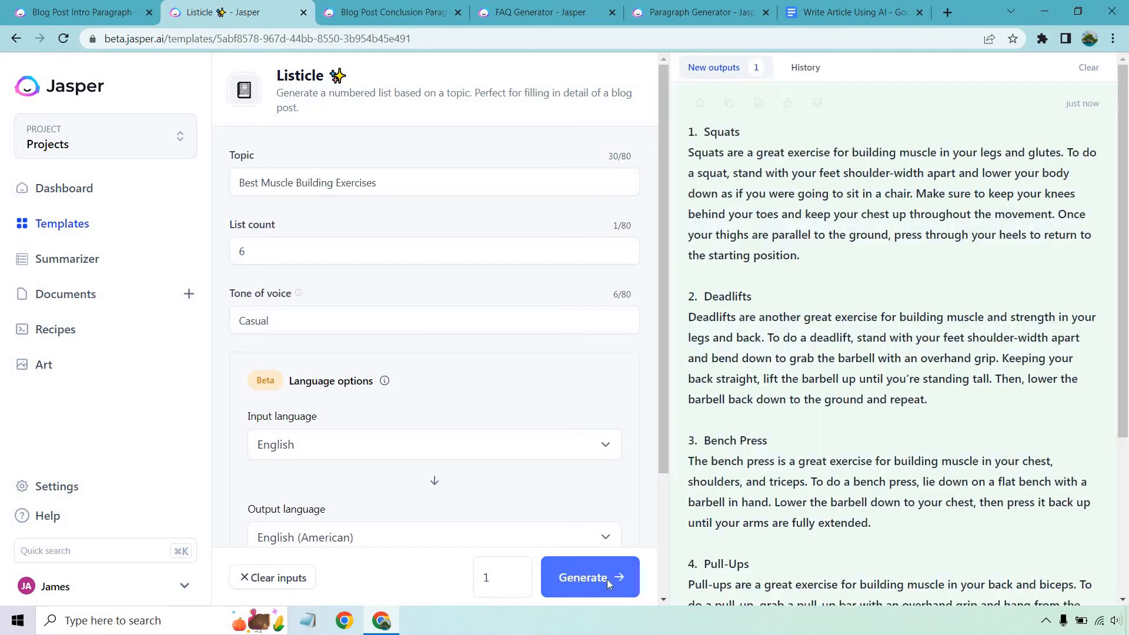
Review and copy the generated exercise list, then paste it below the "Listicle:" label in the Google Docs article
{"action": "scroll", "coordinate": [887, 235], "scroll_direction": "down", "scroll_amount": 3}
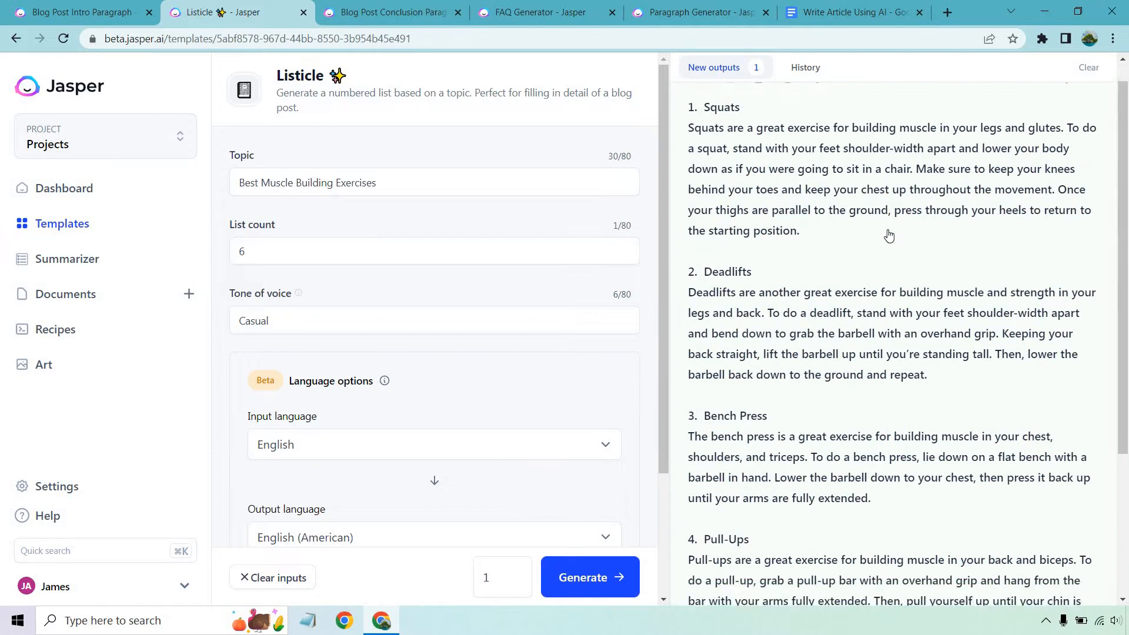
{"action": "scroll", "coordinate": [890, 235], "scroll_direction": "down", "scroll_amount": 3}
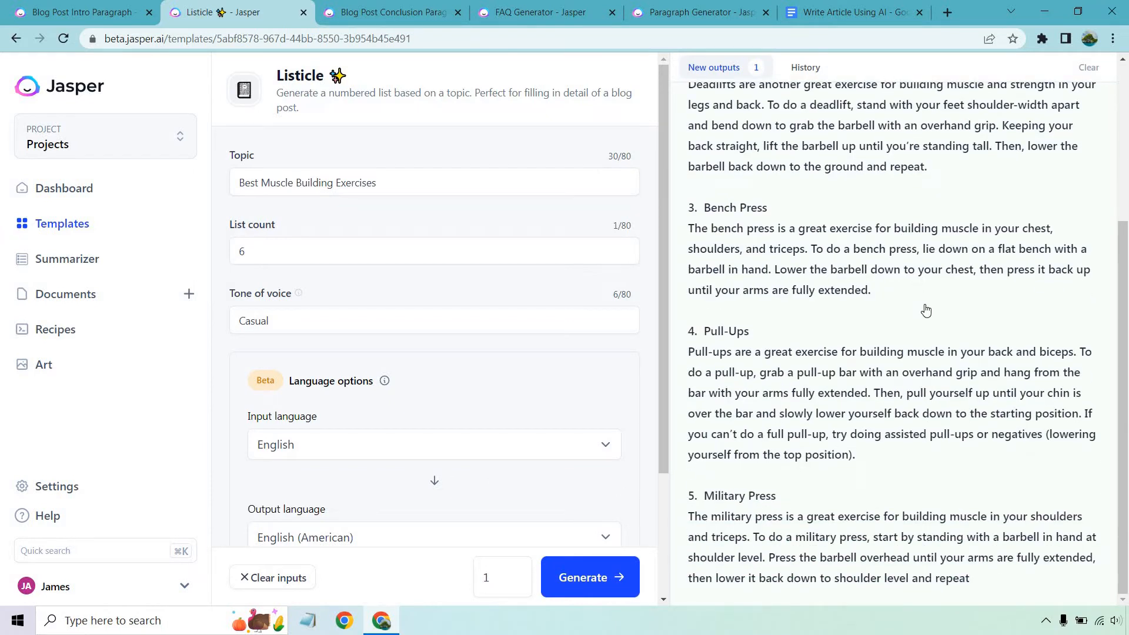
{"action": "scroll", "coordinate": [923, 311], "scroll_direction": "up", "scroll_amount": 5}
{"action": "scroll", "coordinate": [923, 311], "scroll_direction": "down", "scroll_amount": 4}
{"action": "scroll", "coordinate": [922, 315], "scroll_direction": "up", "scroll_amount": 5}
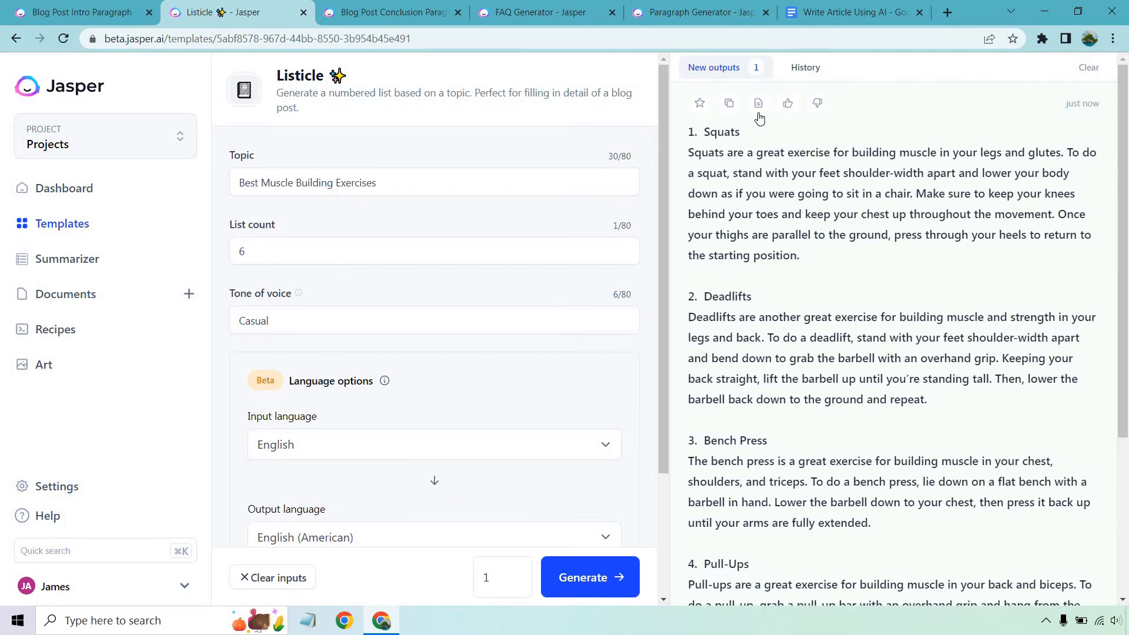
{"action": "left_click", "coordinate": [729, 103]}
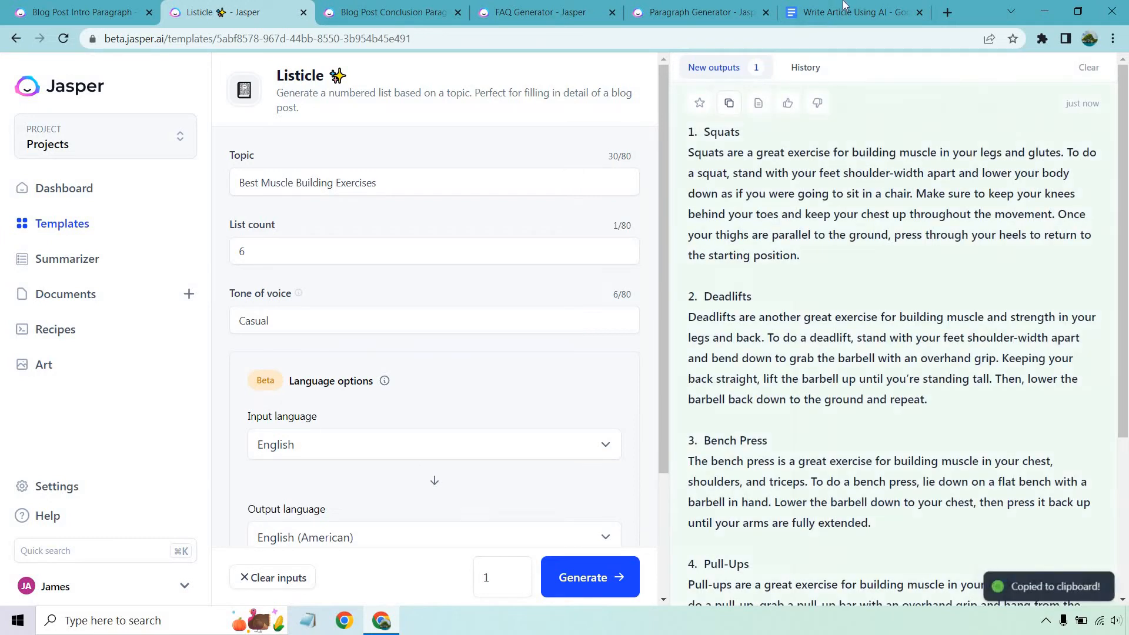
{"action": "left_click", "coordinate": [853, 12]}
{"action": "left_click", "coordinate": [374, 322]}
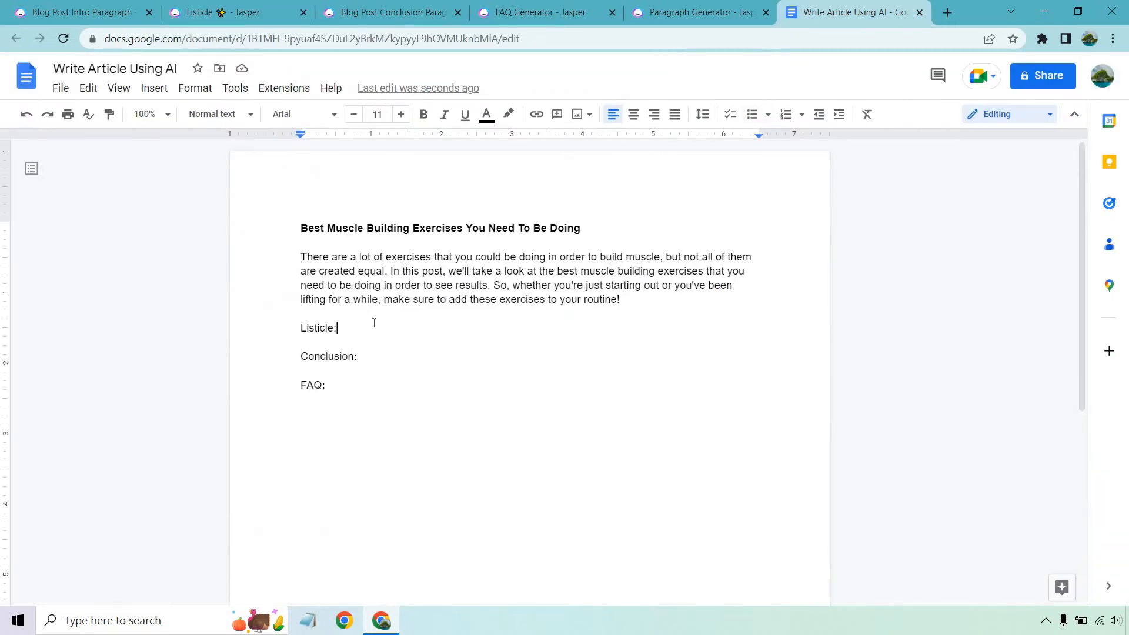
{"action": "key", "text": "Return"}
{"action": "key", "text": "Return"}
{"action": "key", "text": "ctrl+v"}
Delete the "Listicle:" label and its extra blank line so the exercise list follows the intro paragraph
{"action": "scroll", "coordinate": [353, 324], "scroll_direction": "up", "scroll_amount": 4}
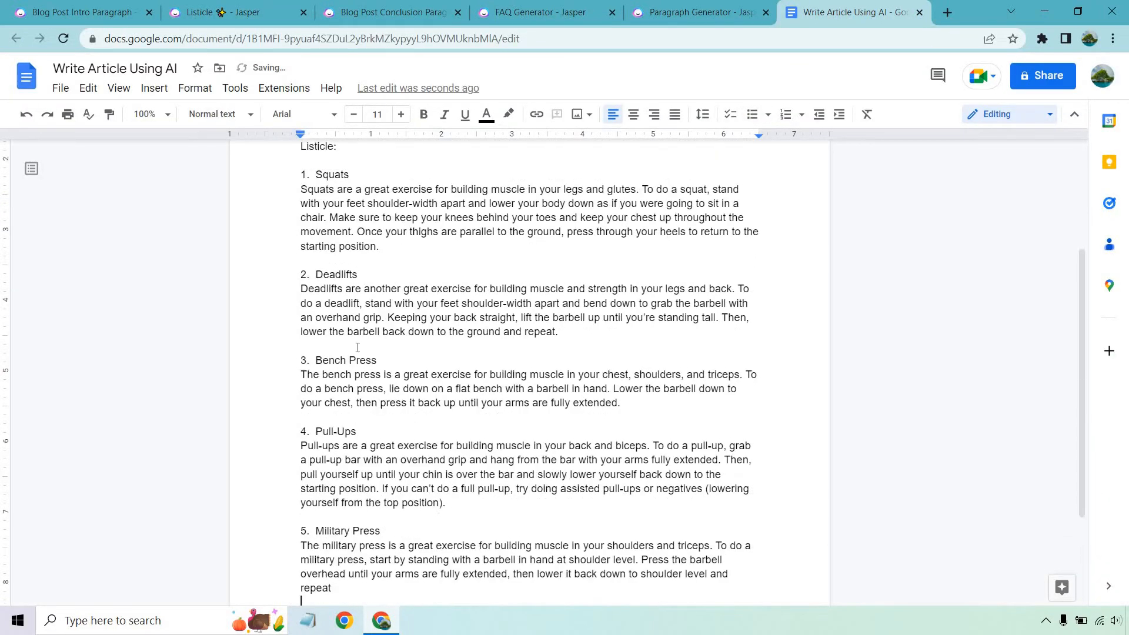
{"action": "left_click_drag", "start_coordinate": [347, 325], "coordinate": [284, 328]}
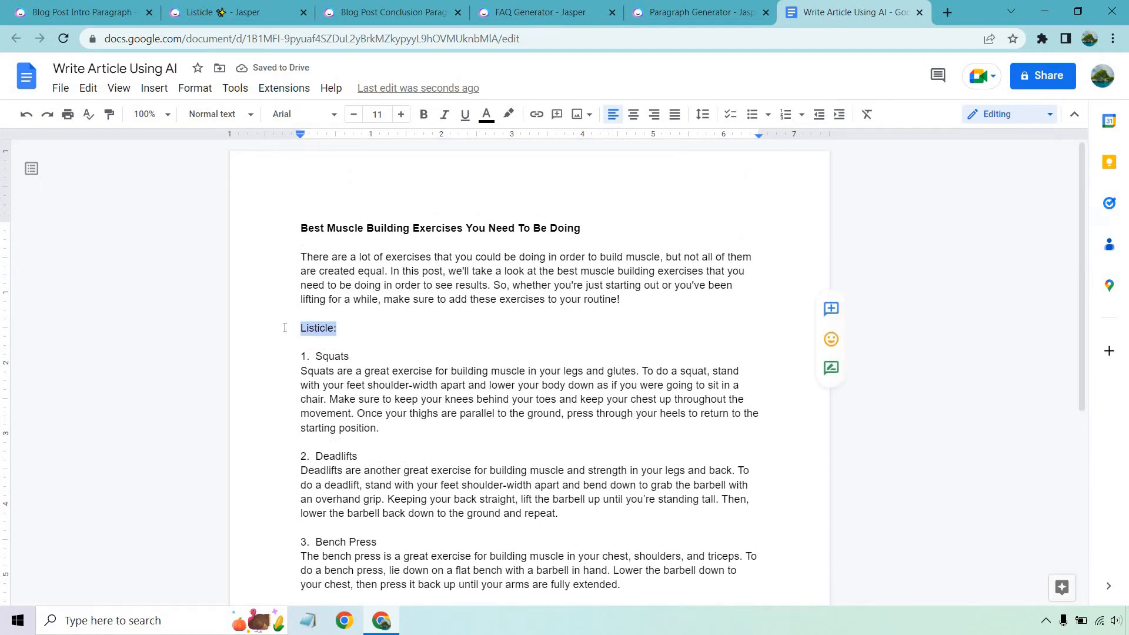
{"action": "key", "text": "BackSpace"}
{"action": "key", "text": "BackSpace"}
{"action": "key", "text": "BackSpace"}
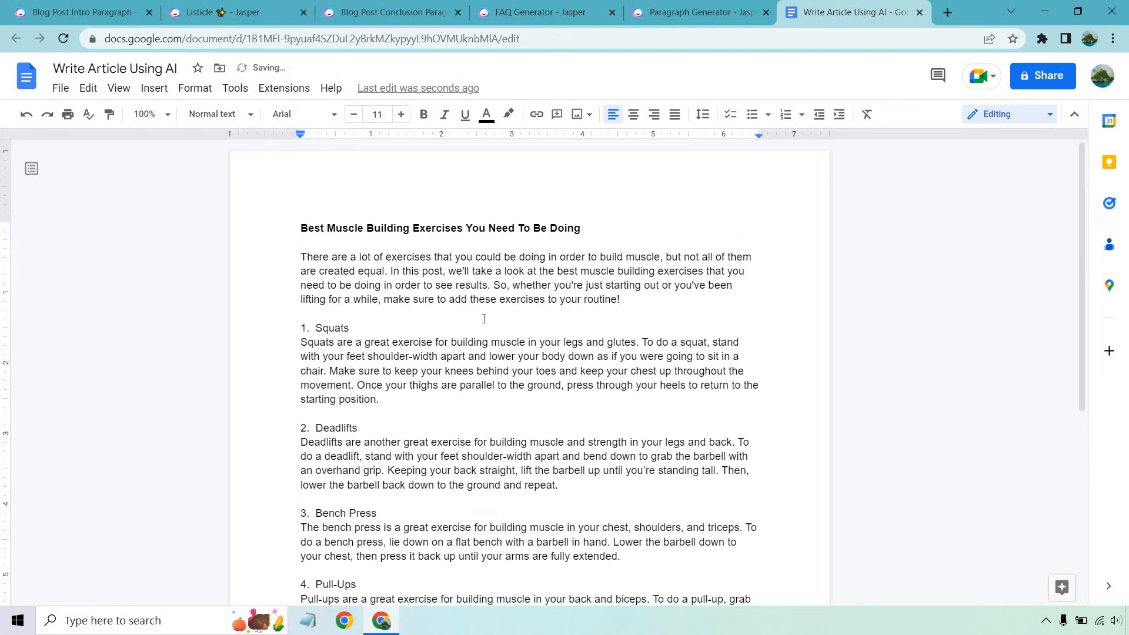
Return to Jasper's Listicle template and read through the generated exercise list from start to end
{"action": "left_click", "coordinate": [366, 11]}
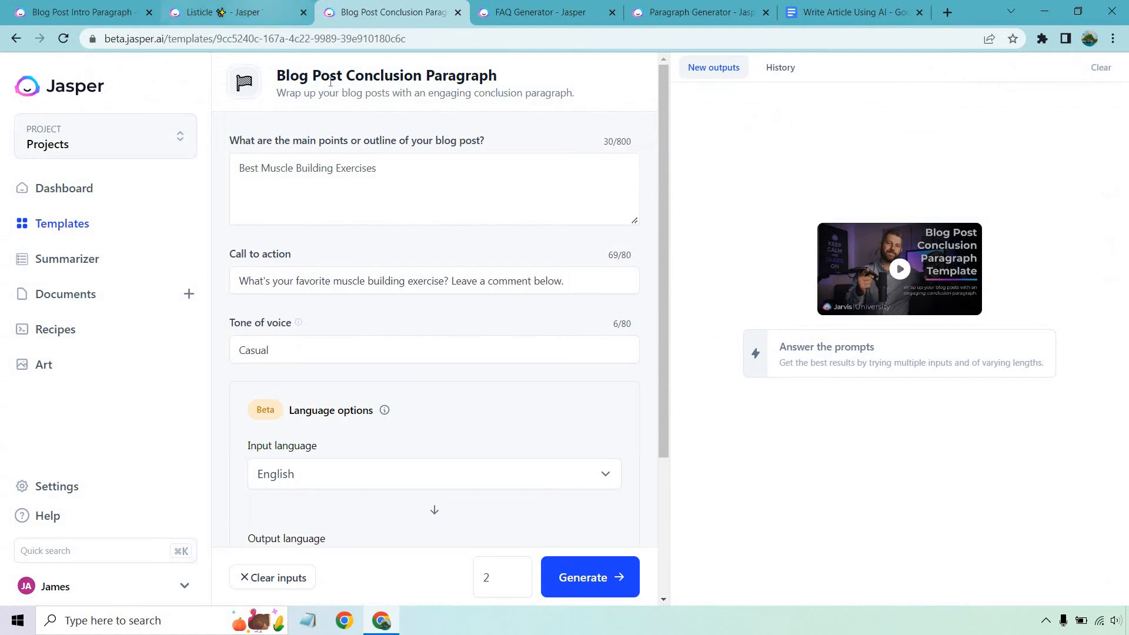
{"action": "left_click", "coordinate": [275, 7]}
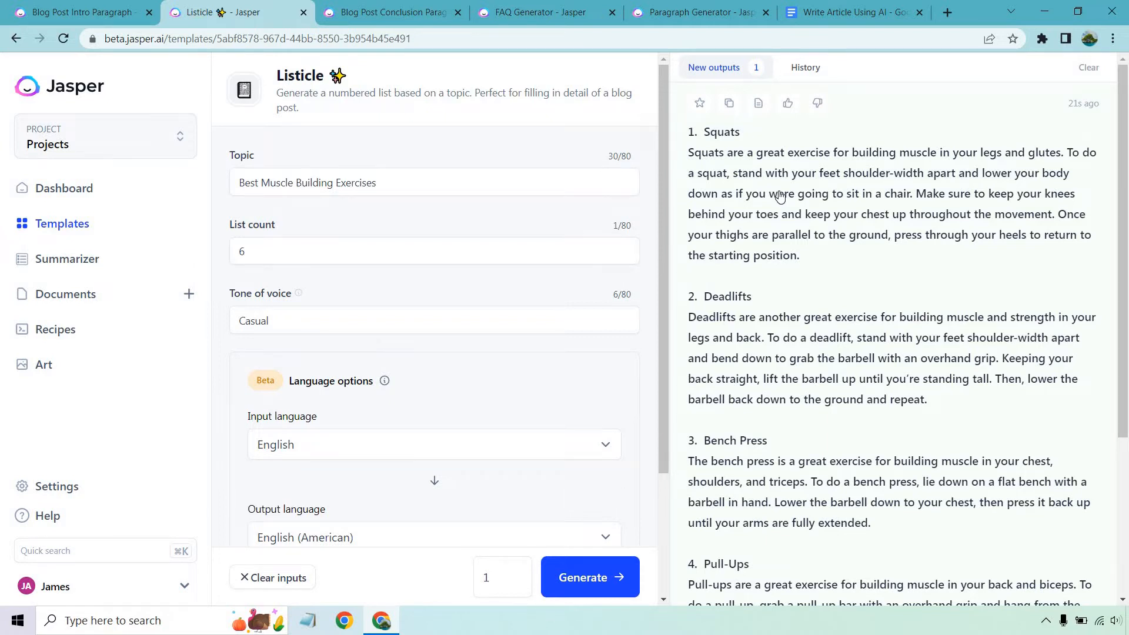
{"action": "scroll", "coordinate": [823, 213], "scroll_direction": "down", "scroll_amount": 1}
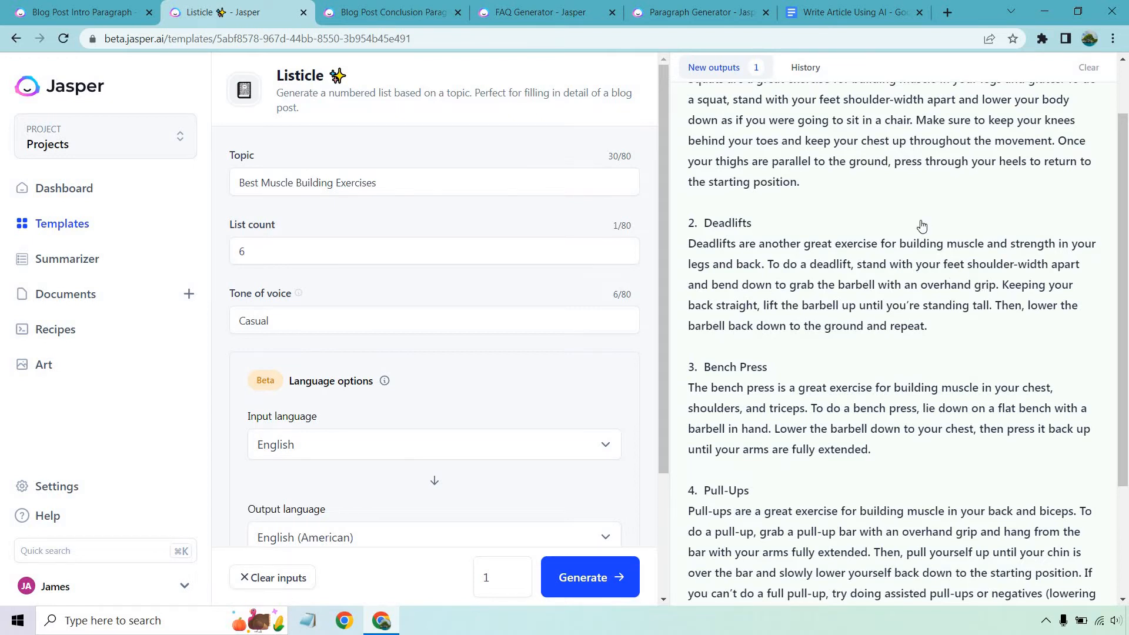
{"action": "scroll", "coordinate": [921, 227], "scroll_direction": "down", "scroll_amount": 1}
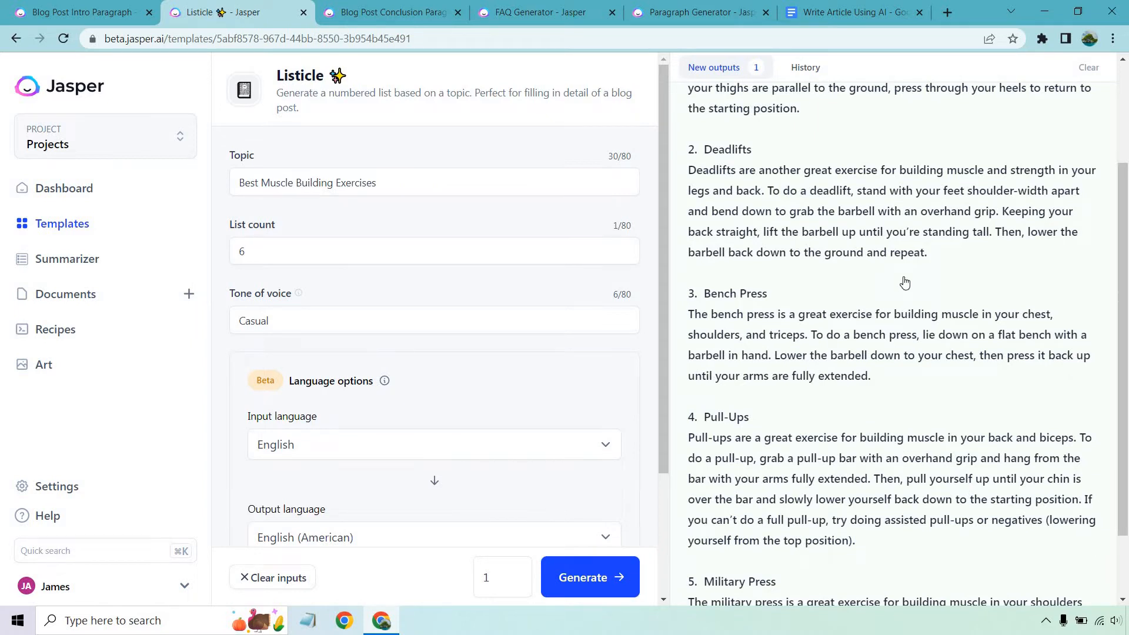
{"action": "scroll", "coordinate": [905, 283], "scroll_direction": "down", "scroll_amount": 1}
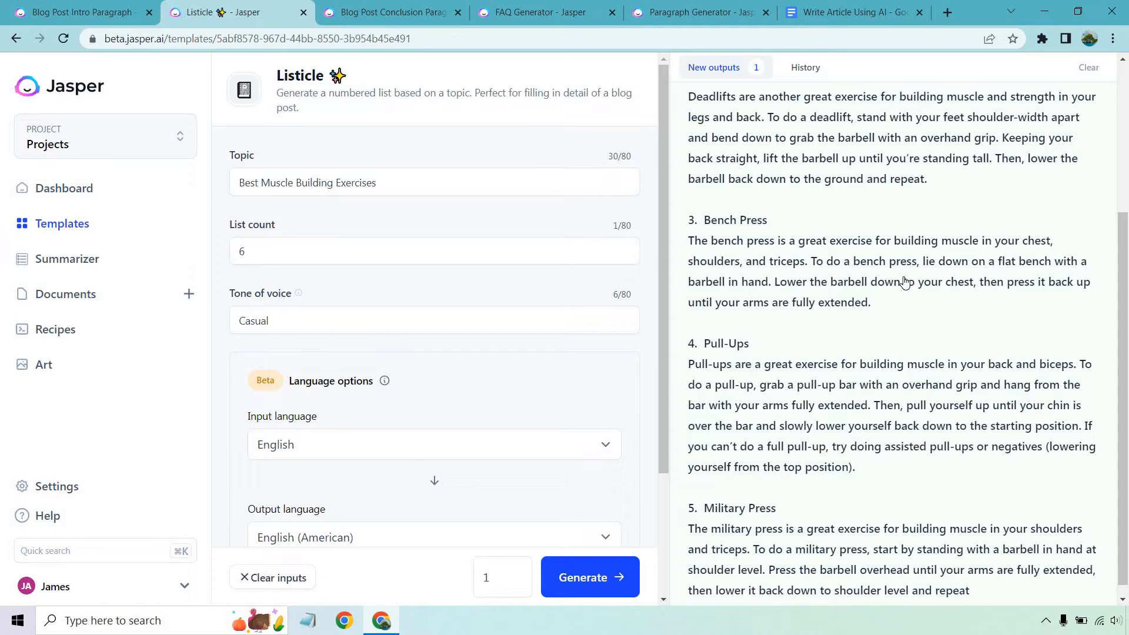
{"action": "scroll", "coordinate": [905, 282], "scroll_direction": "up", "scroll_amount": 3}
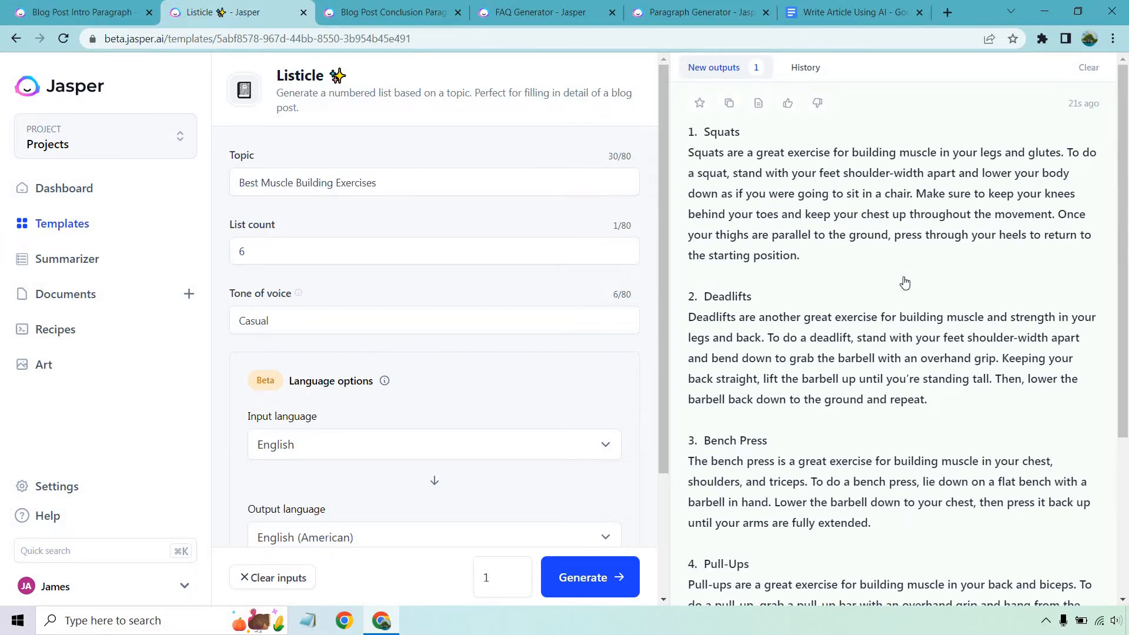
{"action": "scroll", "coordinate": [918, 303], "scroll_direction": "down", "scroll_amount": 3}
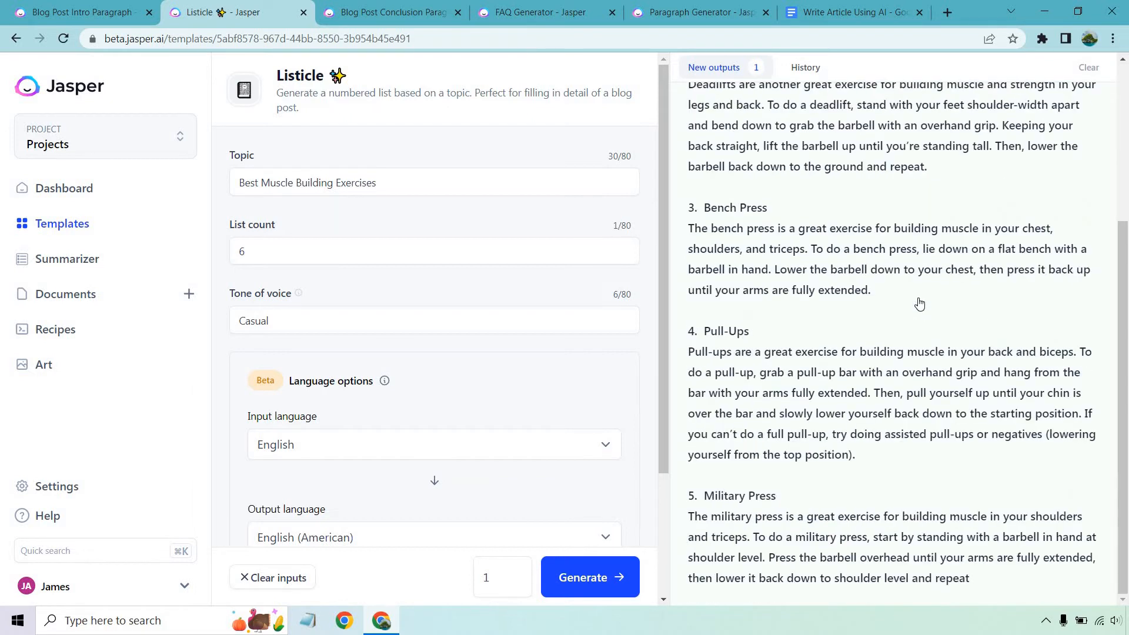
{"action": "scroll", "coordinate": [920, 303], "scroll_direction": "up", "scroll_amount": 3}
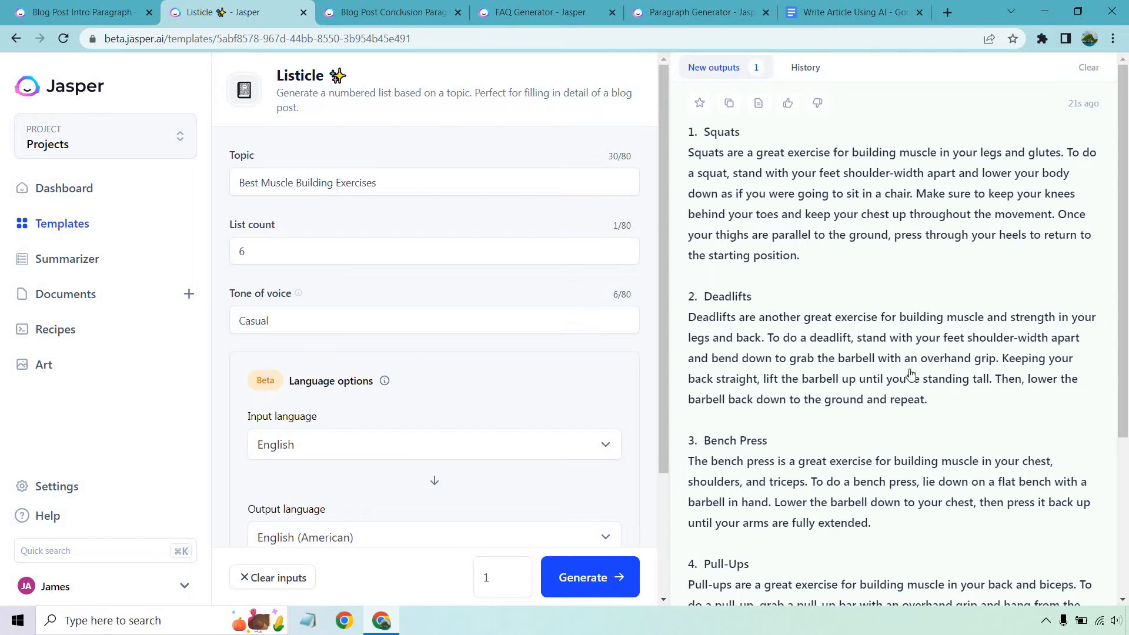
In Jasper's Blog Post Conclusion Paragraph template, generate two conclusions on Best Muscle Building Exercises with the existing call to action and Casual tone
{"action": "left_click", "coordinate": [385, 12]}
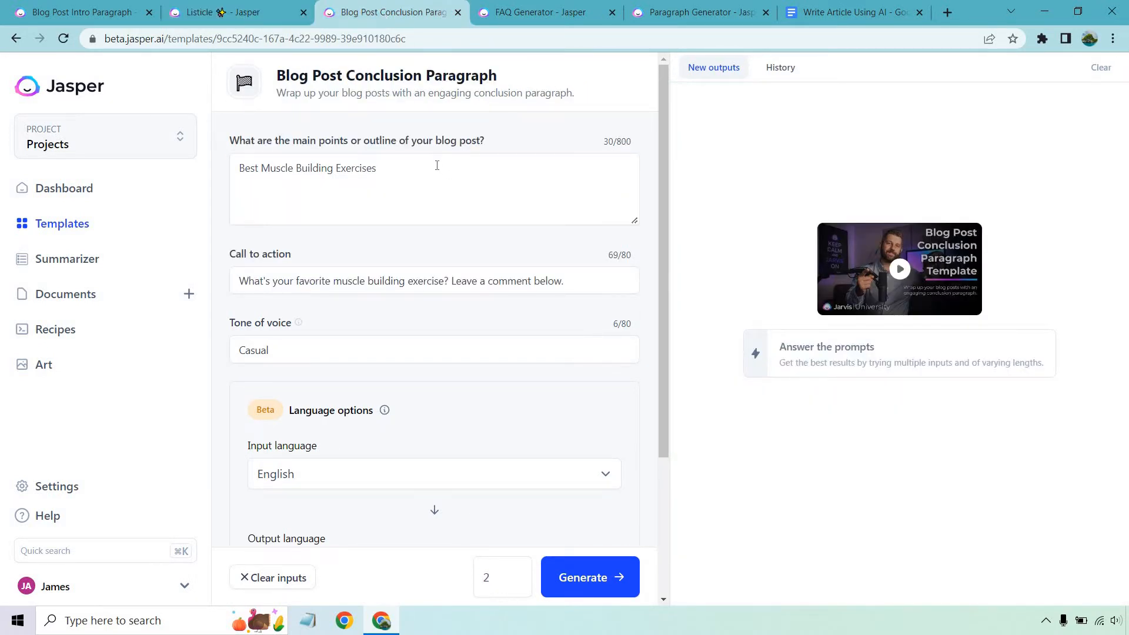
{"action": "left_click_drag", "start_coordinate": [437, 166], "coordinate": [205, 175]}
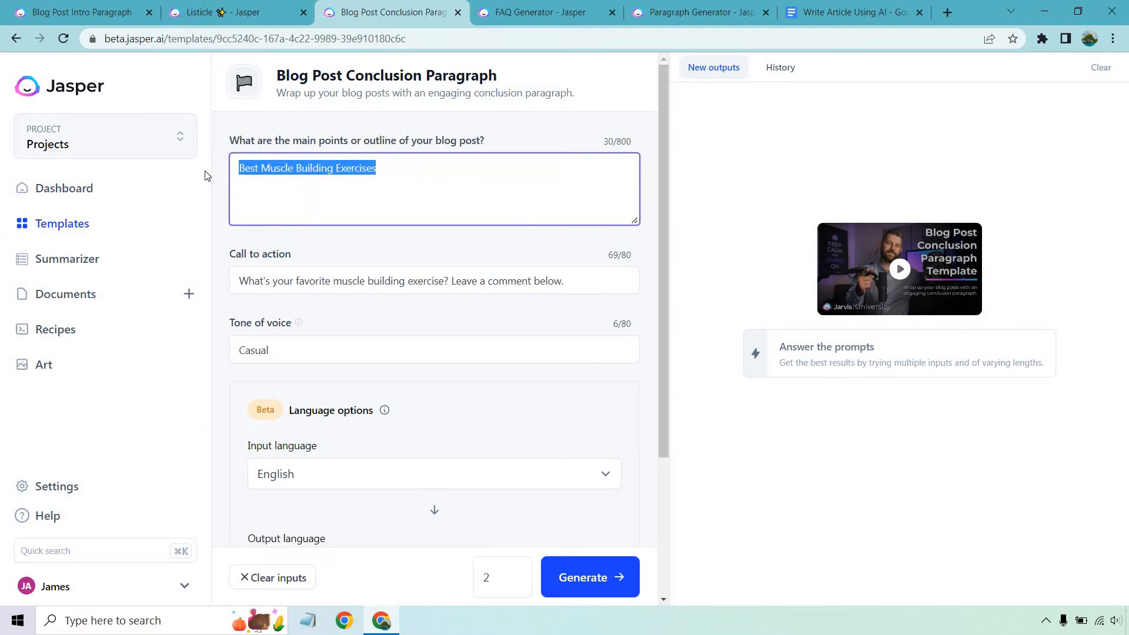
{"action": "left_click", "coordinate": [424, 166]}
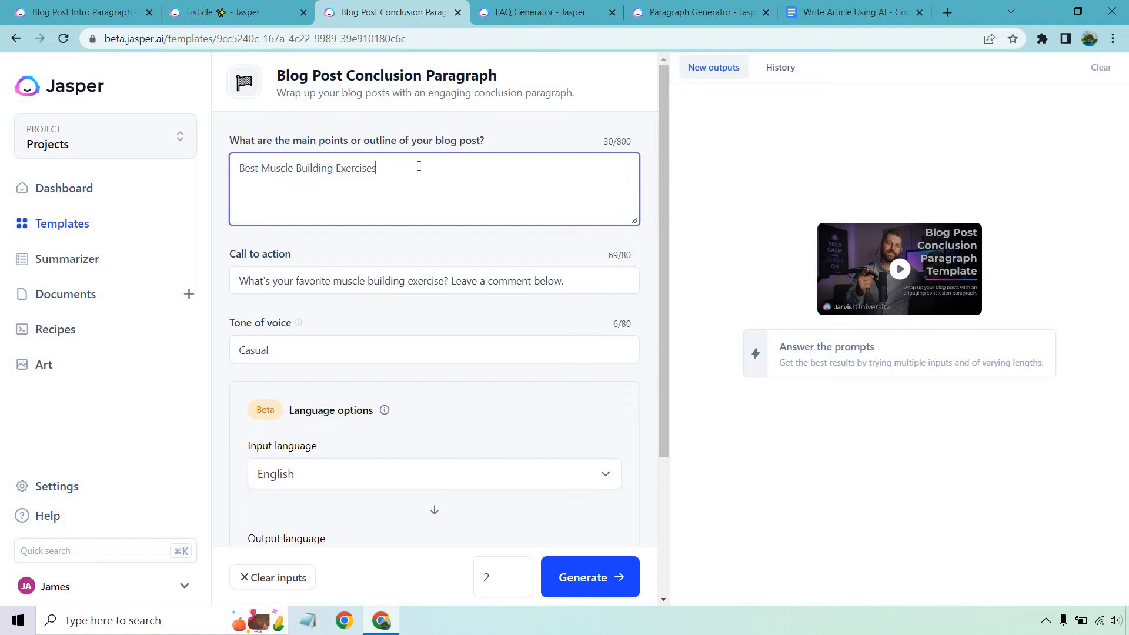
{"action": "left_click", "coordinate": [540, 123]}
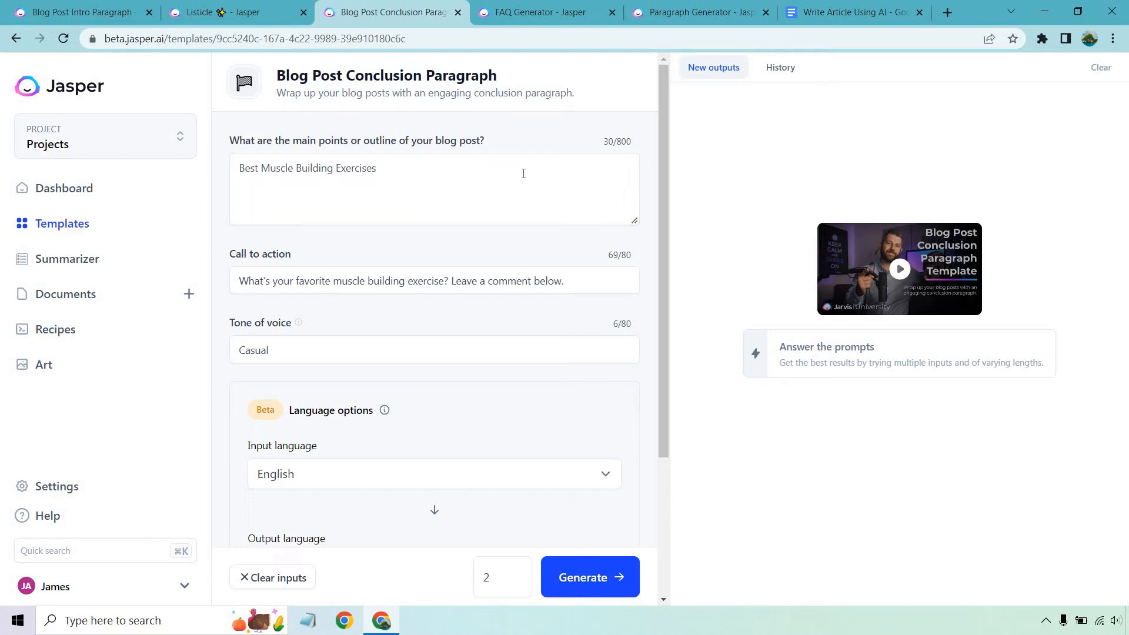
{"action": "left_click", "coordinate": [577, 577]}
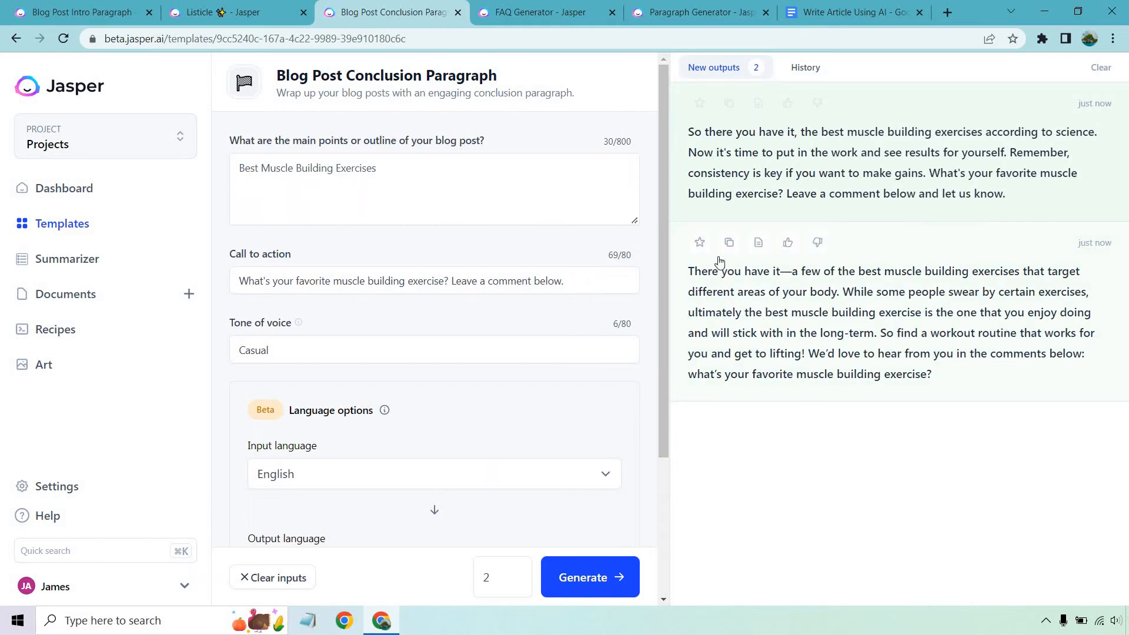
Copy the second generated conclusion, starting "There you have it—a few", and paste it below the "Conclusion:" label in the Google Docs article
{"action": "left_click", "coordinate": [729, 242]}
{"action": "left_click", "coordinate": [852, 11]}
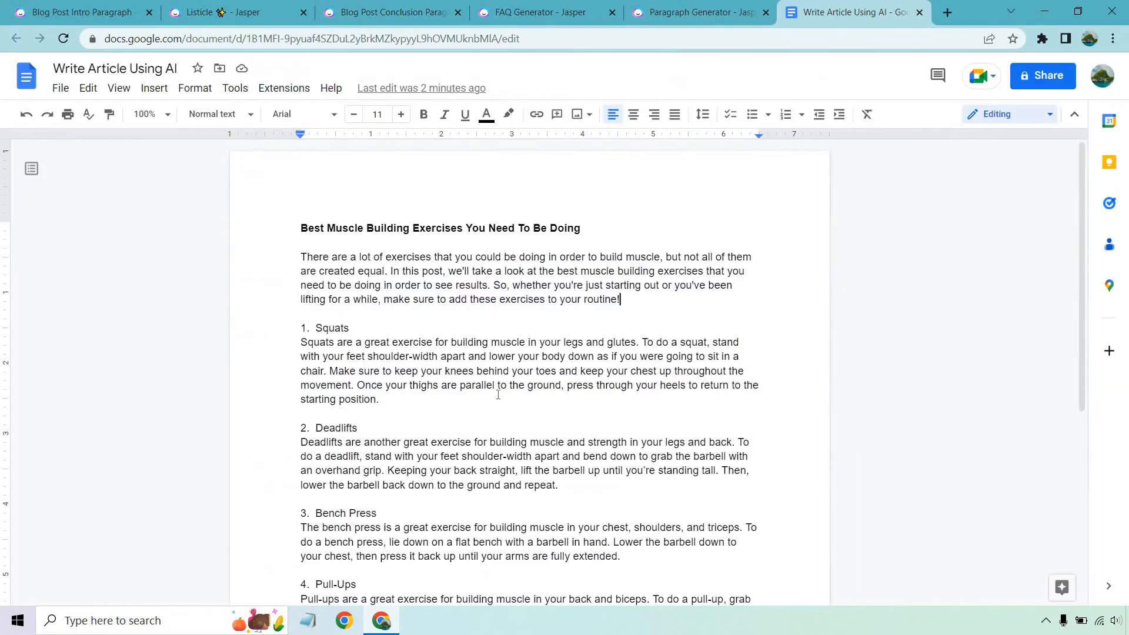
{"action": "scroll", "coordinate": [498, 396], "scroll_direction": "down", "scroll_amount": 5}
{"action": "double_click", "coordinate": [389, 462]}
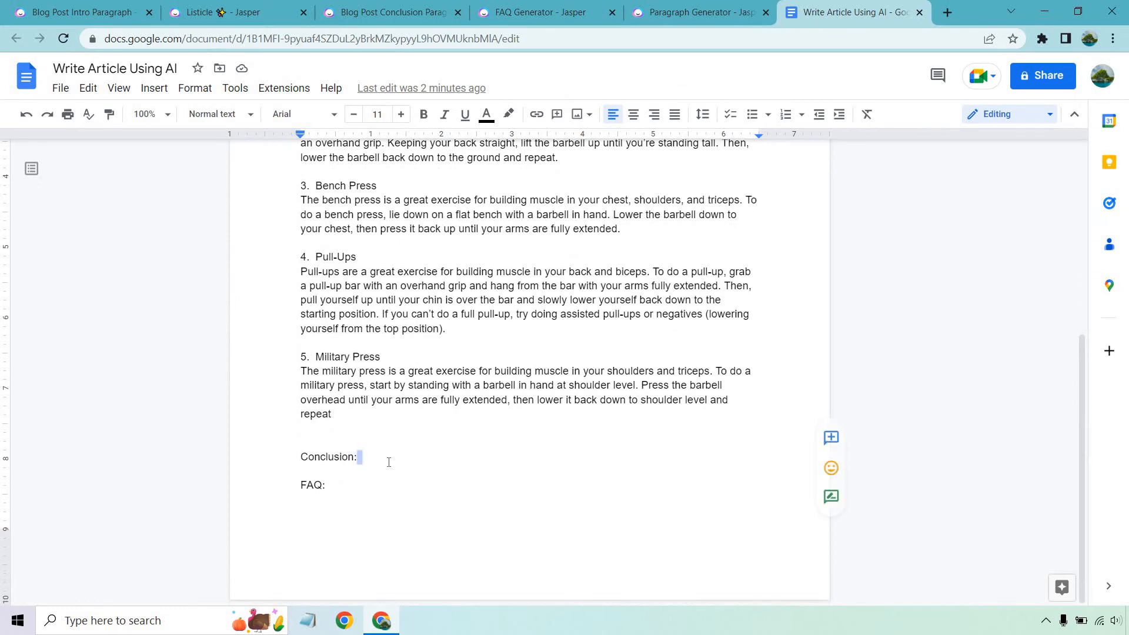
{"action": "key", "text": "Return"}
{"action": "key", "text": "Return"}
{"action": "key", "text": "ctrl+v"}
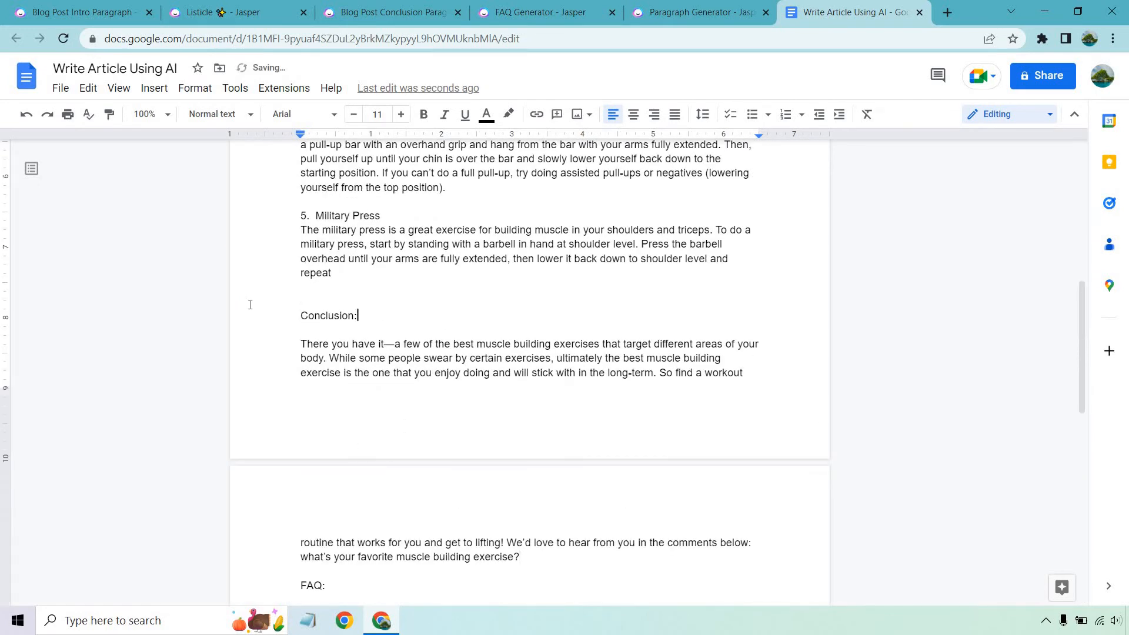
Delete the "Conclusion:" label and its extra blank lines so the conclusion paragraph follows the Military Press section
{"action": "left_click_drag", "start_coordinate": [369, 312], "coordinate": [329, 299]}
{"action": "key", "text": "BackSpace"}
{"action": "key", "text": "BackSpace"}
{"action": "key", "text": "BackSpace"}
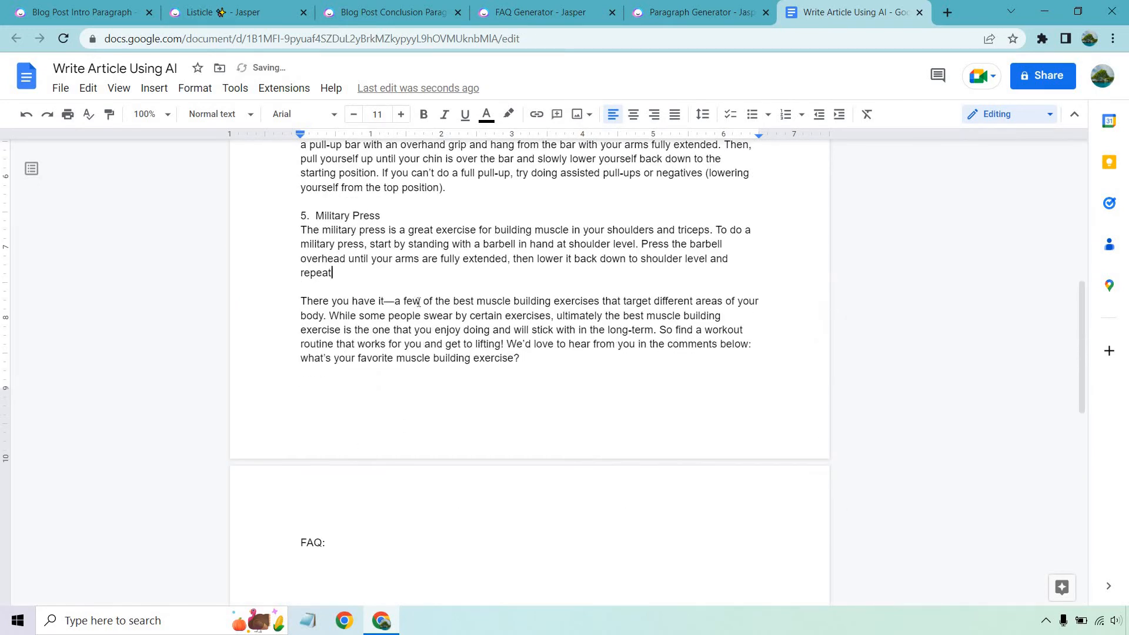
{"action": "scroll", "coordinate": [486, 350], "scroll_direction": "down", "scroll_amount": 4}
{"action": "scroll", "coordinate": [514, 376], "scroll_direction": "up", "scroll_amount": 4}
In Jasper's FAQ Generator, correct the topic to "What should I know before lifting weights at the gym?" and generate one FAQ list
{"action": "left_click", "coordinate": [531, 7]}
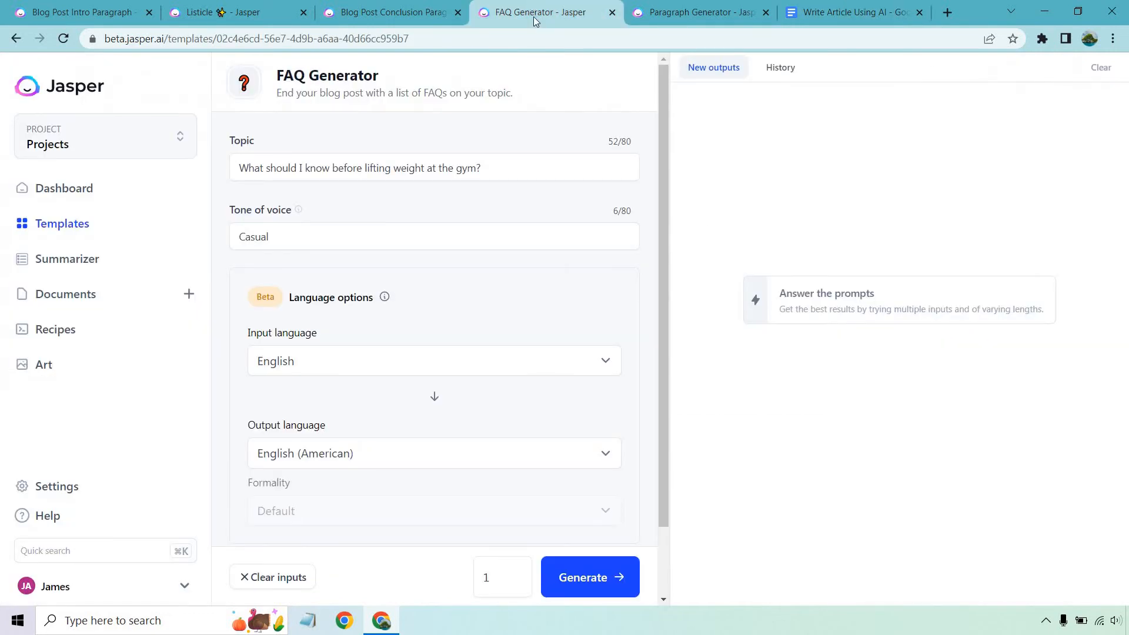
{"action": "left_click", "coordinate": [424, 168]}
{"action": "type", "text": "s"}
{"action": "left_click", "coordinate": [526, 139]}
{"action": "left_click", "coordinate": [585, 578]}
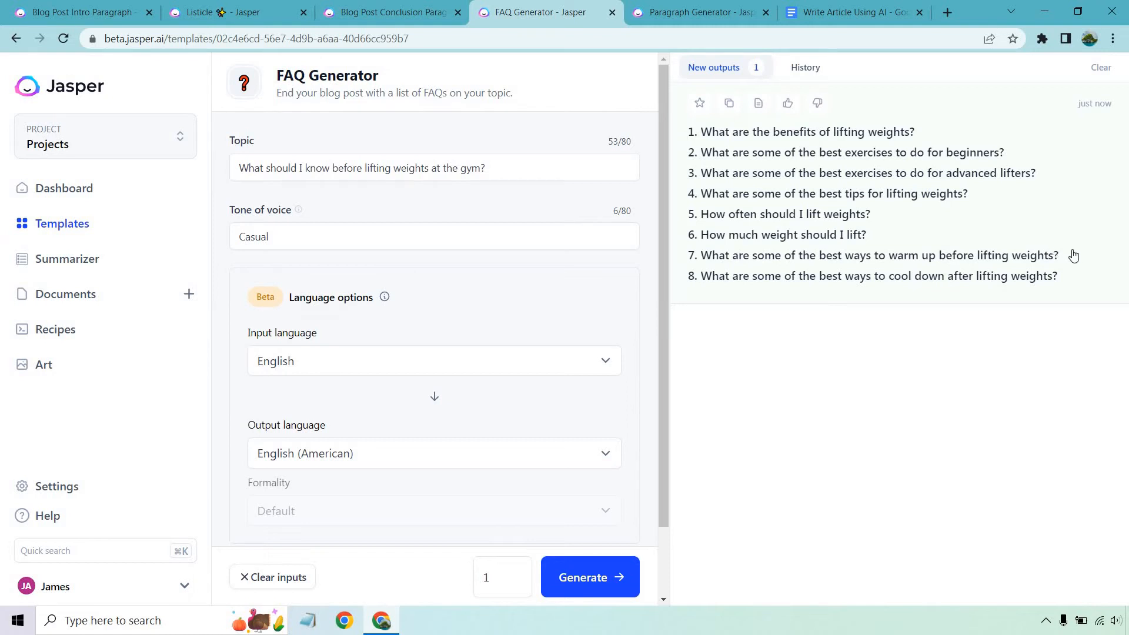
Copy the generated FAQ list, remove the colon from the article's "FAQ:" label in Google Docs, and paste the questions below it
{"action": "left_click", "coordinate": [729, 103]}
{"action": "left_click", "coordinate": [817, 5]}
{"action": "scroll", "coordinate": [370, 393], "scroll_direction": "down", "scroll_amount": 2}
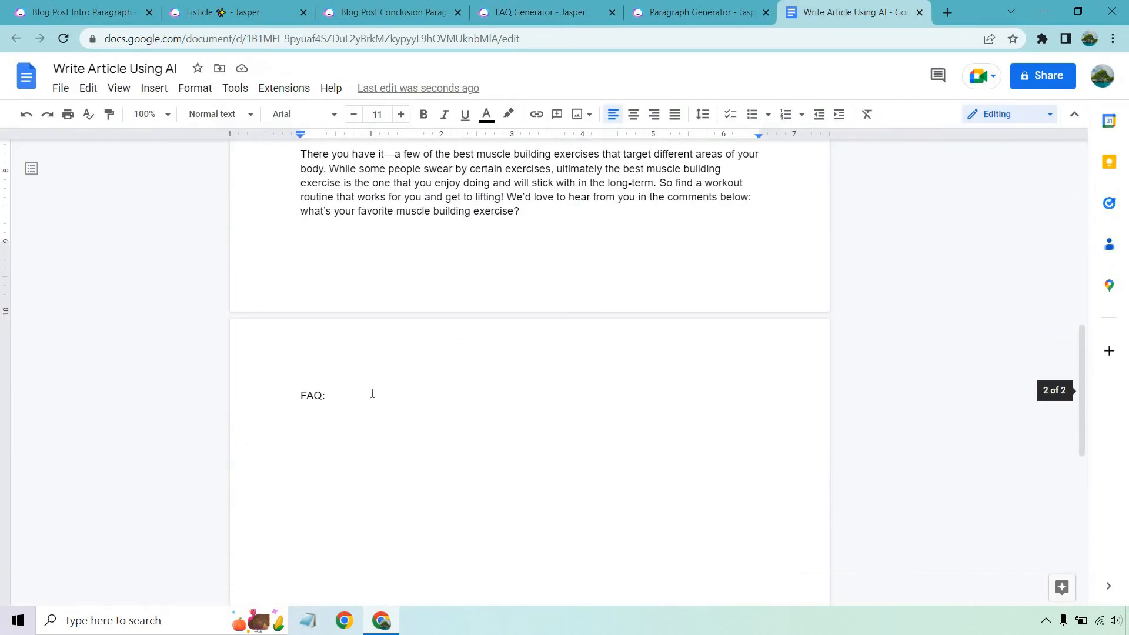
{"action": "key", "text": "BackSpace"}
{"action": "key", "text": "Return"}
{"action": "key", "text": "Return"}
{"action": "key", "text": "ctrl+v"}
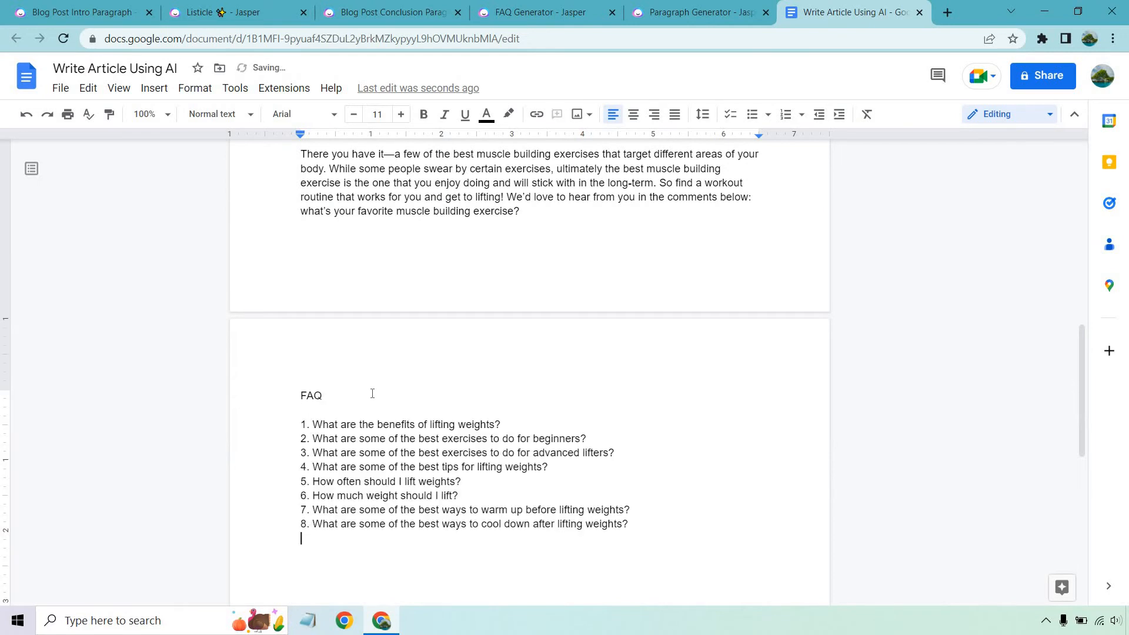
Remove the number from the first FAQ question, on the benefits of lifting weights, and insert a blank line after it
{"action": "left_click", "coordinate": [313, 424]}
{"action": "key", "text": "BackSpace"}
{"action": "key", "text": "BackSpace"}
{"action": "key", "text": "BackSpace"}
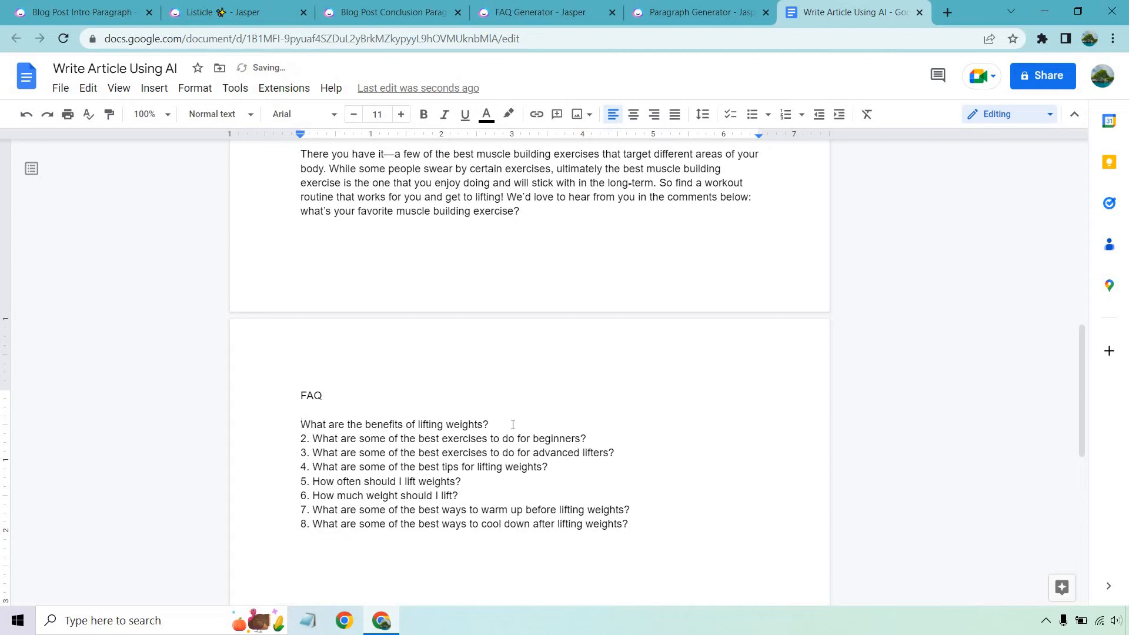
{"action": "left_click", "coordinate": [513, 424]}
{"action": "key", "text": "Return"}
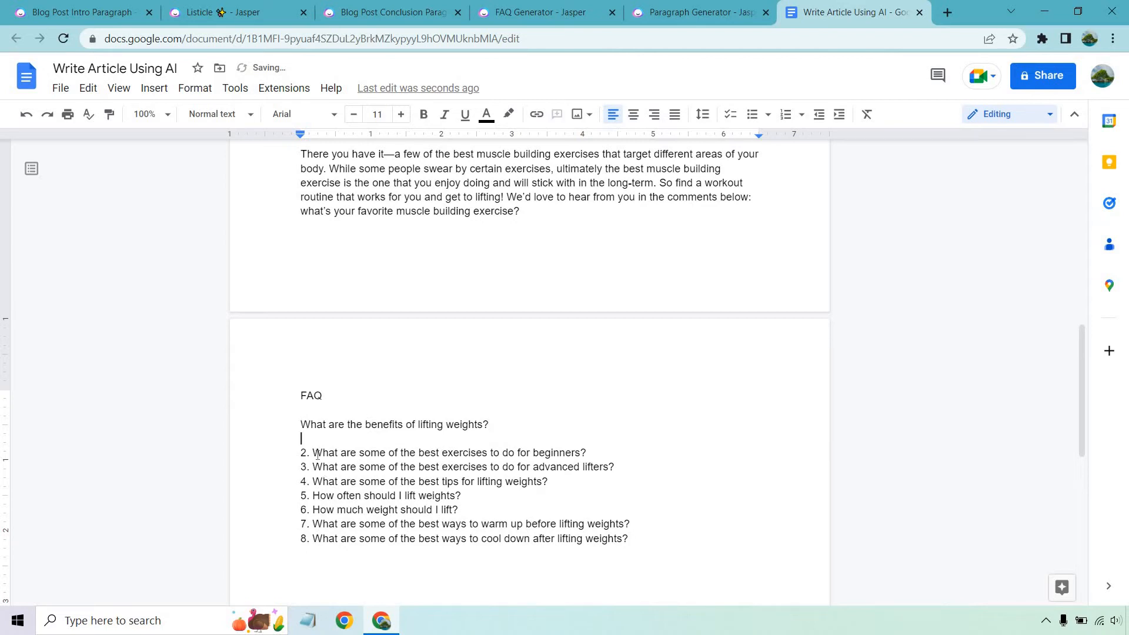
Remove the number from the FAQ question on the best exercises for beginners and insert a blank line after it
{"action": "left_click", "coordinate": [313, 453]}
{"action": "key", "text": "BackSpace"}
{"action": "key", "text": "BackSpace"}
{"action": "key", "text": "BackSpace"}
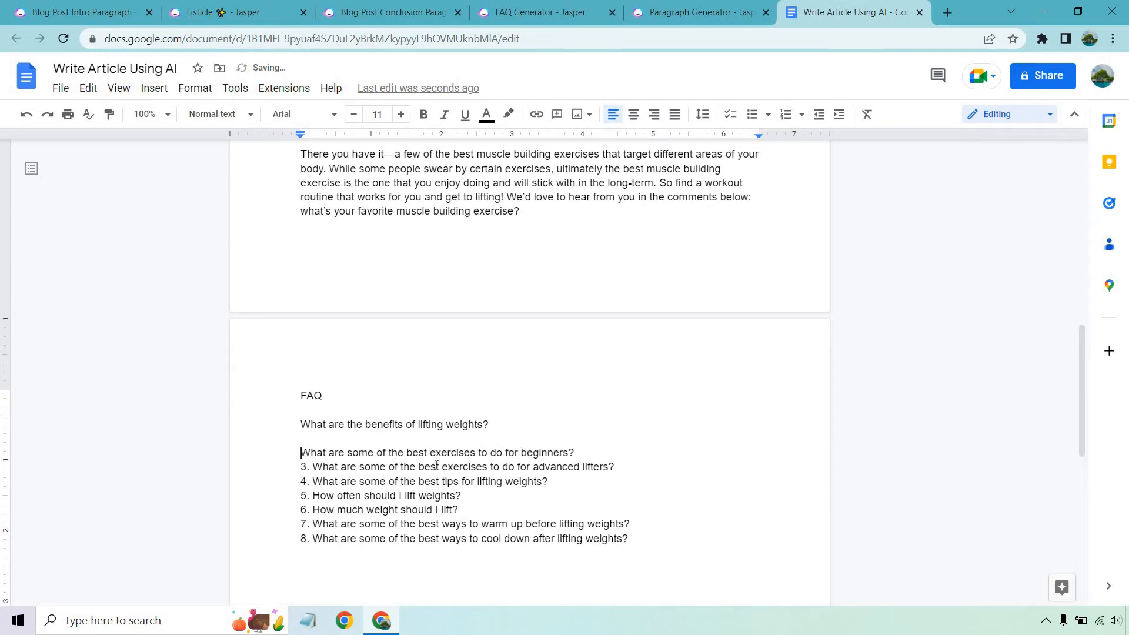
{"action": "left_click", "coordinate": [598, 450]}
{"action": "key", "text": "Return"}
Remove the number from the FAQ question on the best exercises for advanced lifters
{"action": "left_click", "coordinate": [312, 481]}
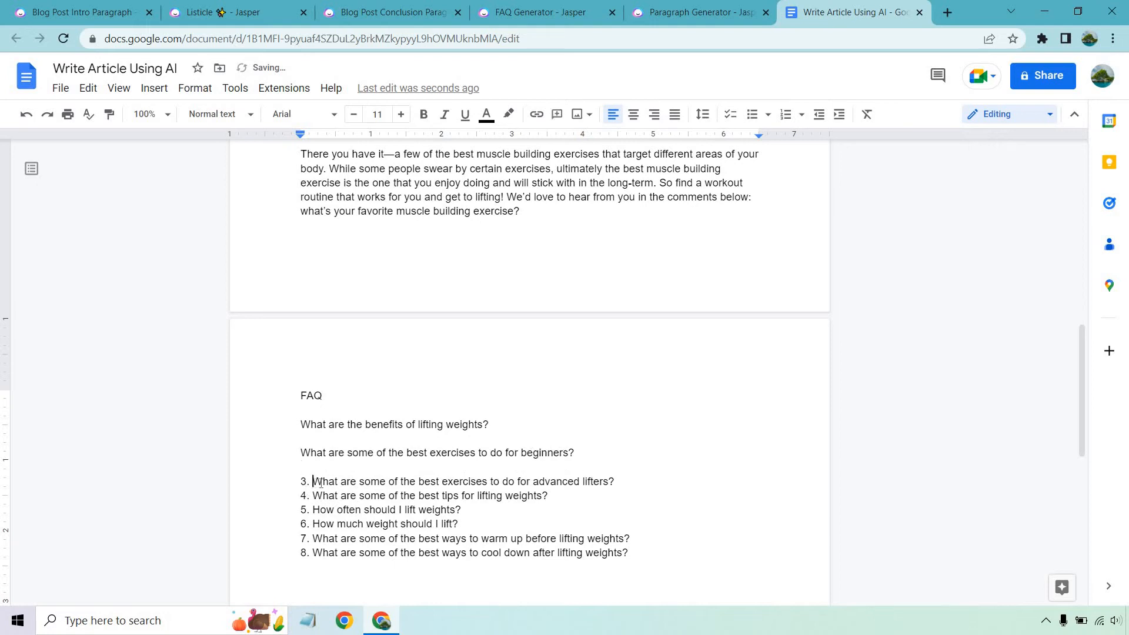
{"action": "key", "text": "BackSpace"}
{"action": "key", "text": "BackSpace"}
{"action": "key", "text": "BackSpace"}
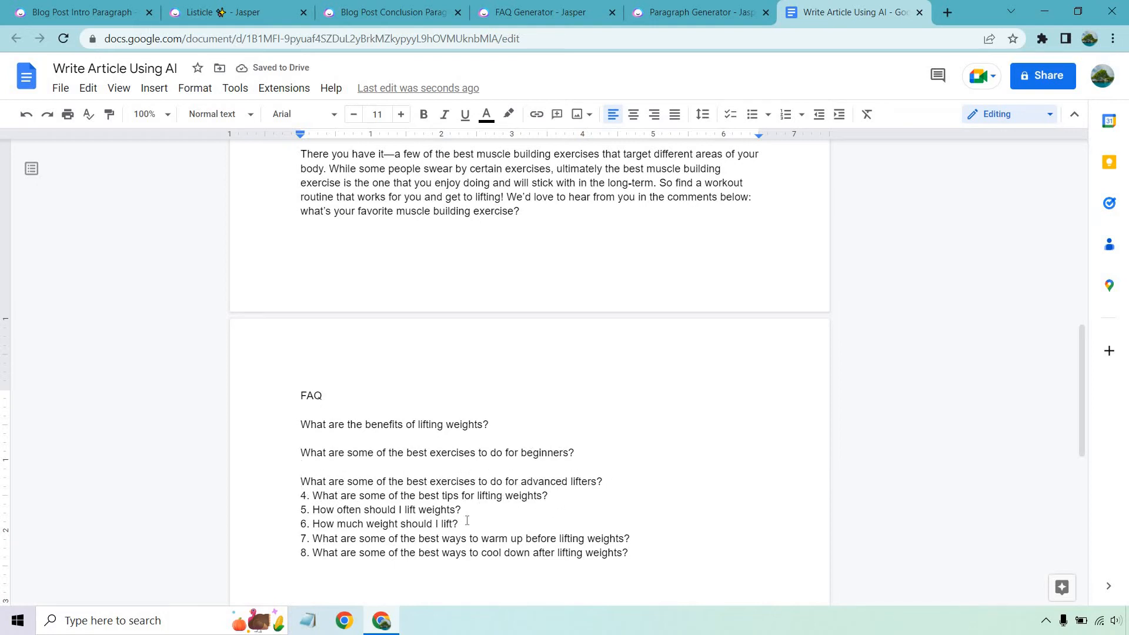
Delete FAQ questions 4, 5, 6 and 8, leaving a blank line before the warm-up question
{"action": "left_click_drag", "start_coordinate": [462, 523], "coordinate": [286, 502]}
{"action": "key", "text": "BackSpace"}
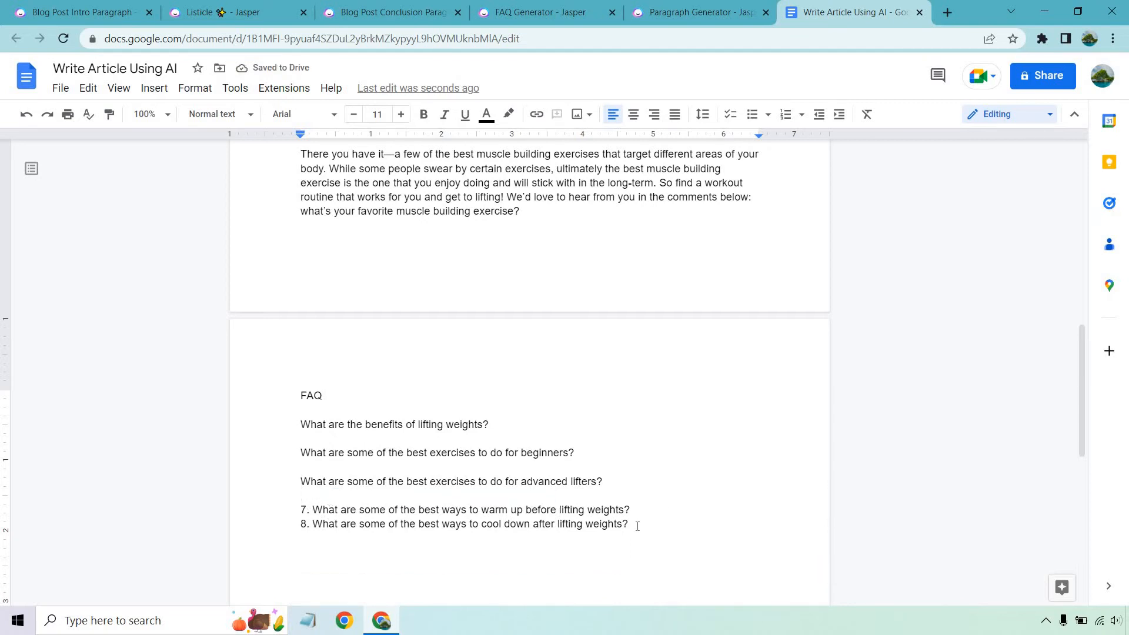
{"action": "left_click_drag", "start_coordinate": [629, 524], "coordinate": [291, 525]}
{"action": "key", "text": "BackSpace"}
{"action": "key", "text": "BackSpace"}
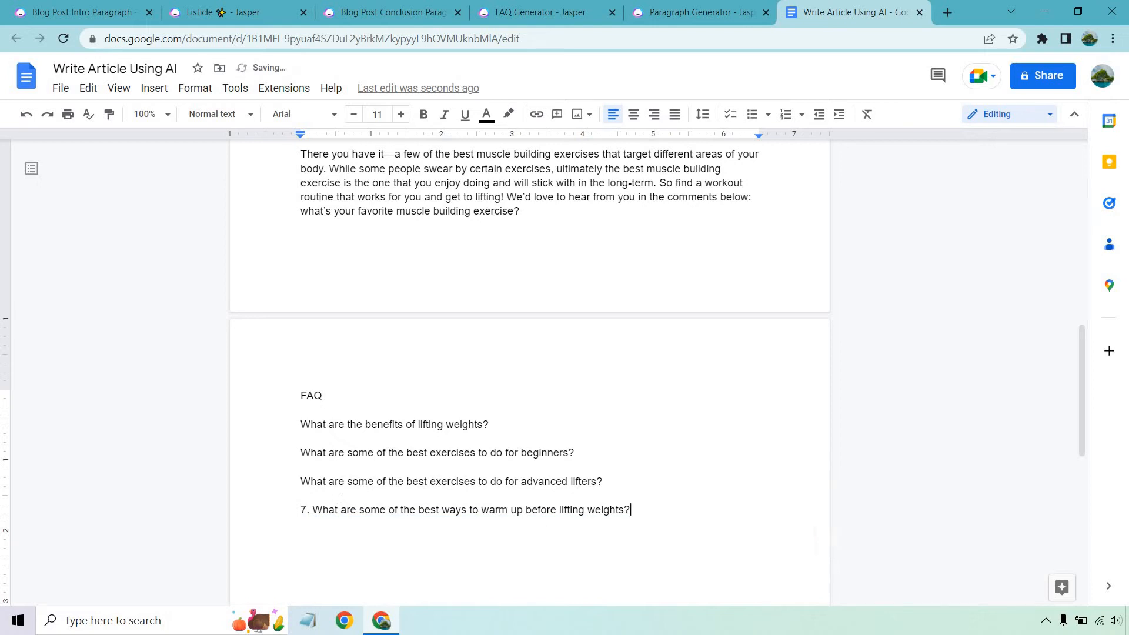
Remove the number from the FAQ question on the best ways to warm up before lifting weights
{"action": "left_click", "coordinate": [313, 510]}
{"action": "key", "text": "BackSpace"}
{"action": "key", "text": "BackSpace"}
{"action": "key", "text": "BackSpace"}
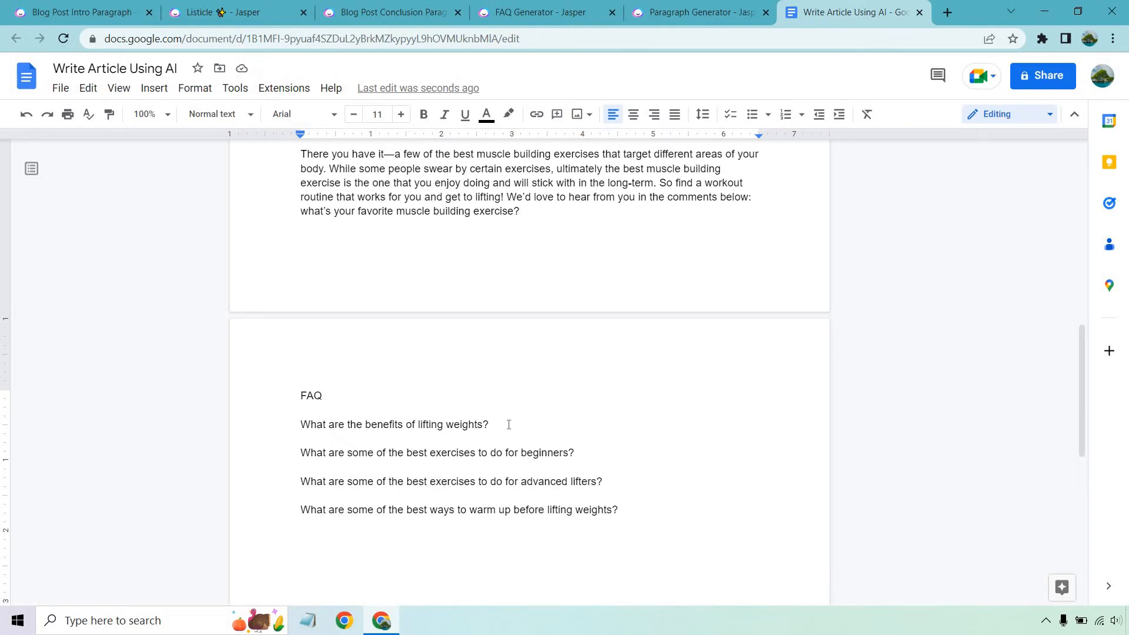
Copy "What are the benefits of lifting weights?" into Jasper's Paragraph Generator and generate a paragraph with the keyword "weights" and tone "Casual"
{"action": "left_click_drag", "start_coordinate": [509, 424], "coordinate": [301, 422]}
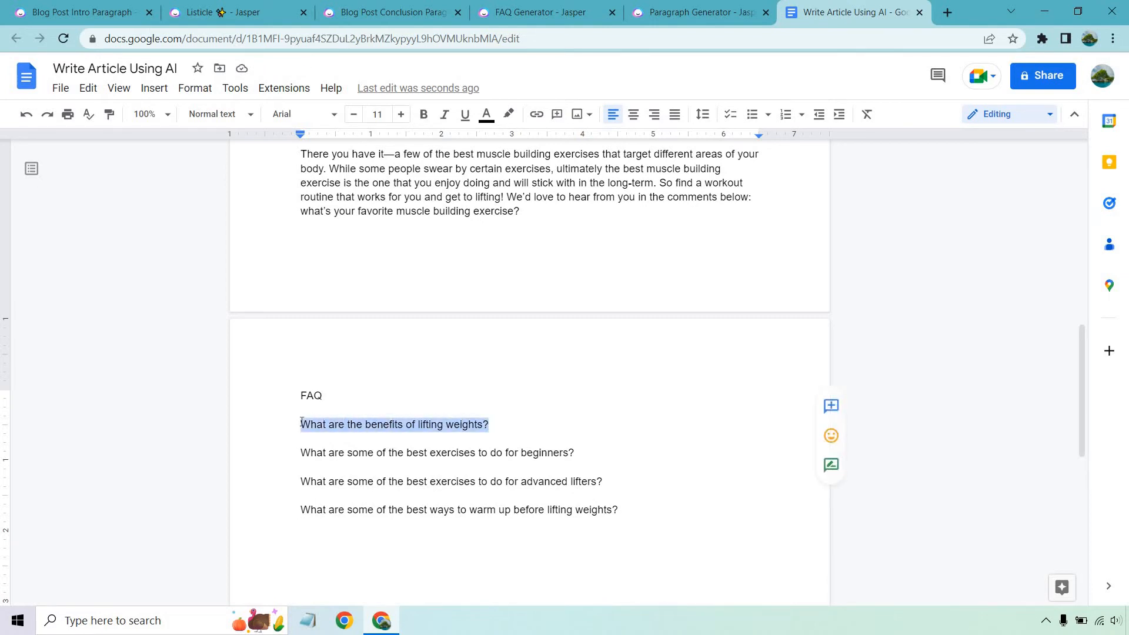
{"action": "left_click", "coordinate": [726, 8]}
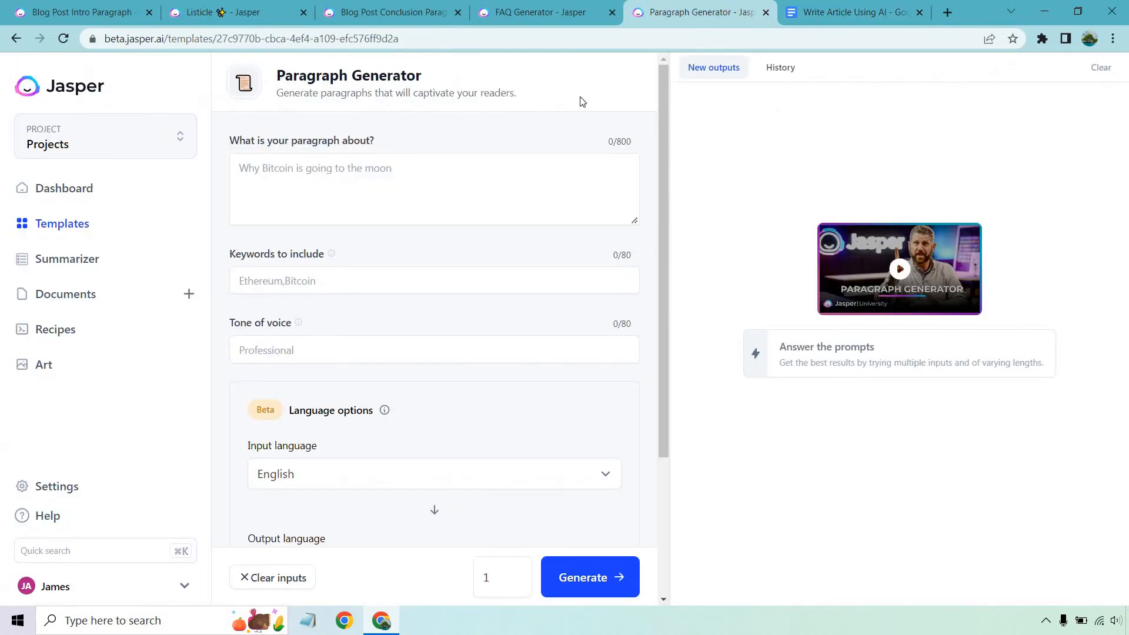
{"action": "left_click", "coordinate": [410, 181]}
{"action": "key", "text": "ctrl+v"}
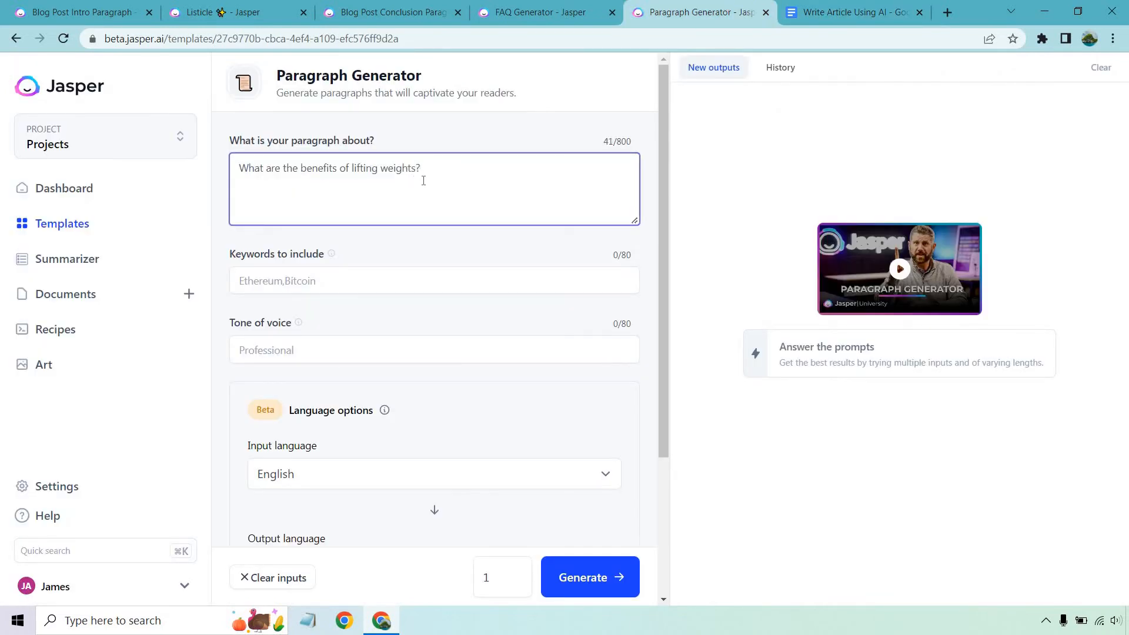
{"action": "left_click", "coordinate": [362, 281]}
{"action": "type", "text": "weights"}
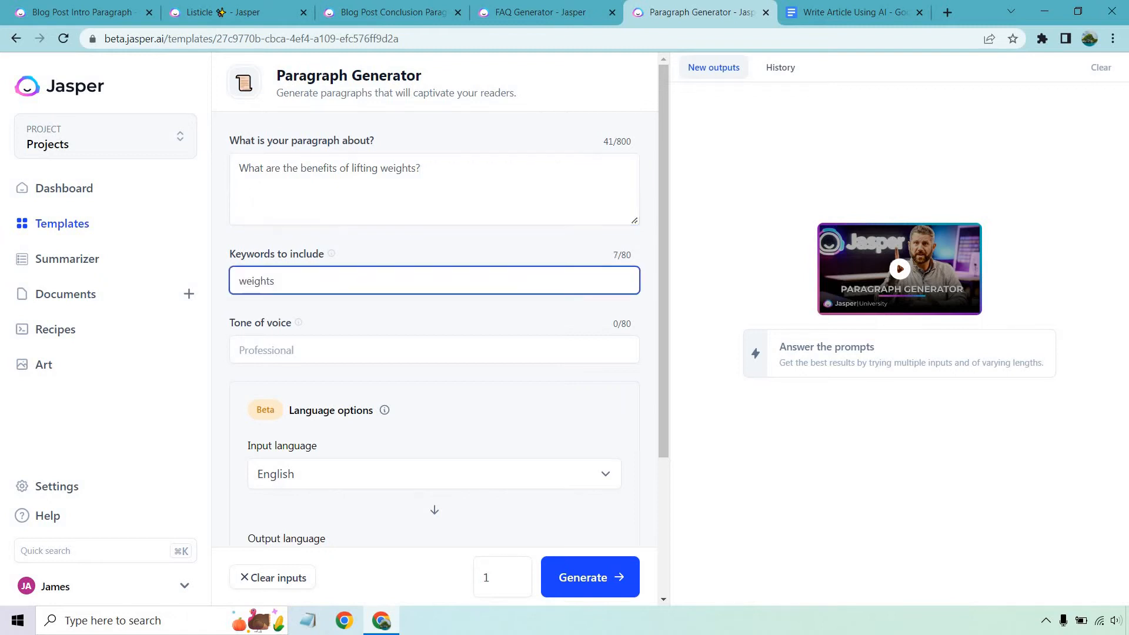
{"action": "left_click", "coordinate": [275, 351]}
{"action": "type", "text": "Casual"}
{"action": "left_click", "coordinate": [389, 312]}
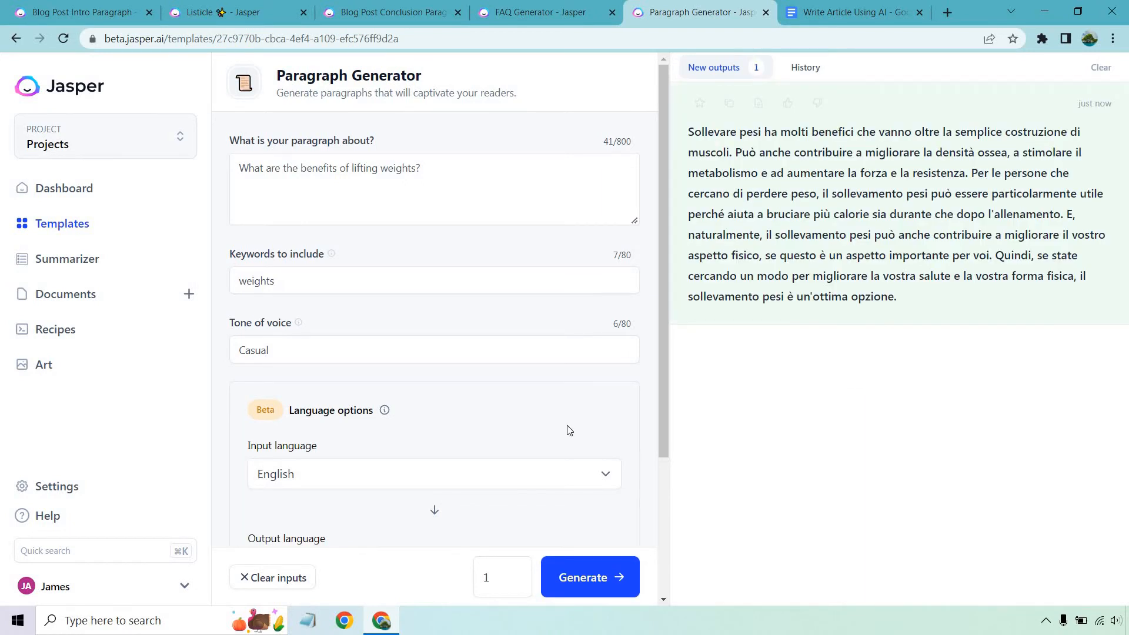
Set the Paragraph Generator's output language to English (American), clear the Italian output, and generate the paragraph again
{"action": "scroll", "coordinate": [545, 400], "scroll_direction": "down", "scroll_amount": 3}
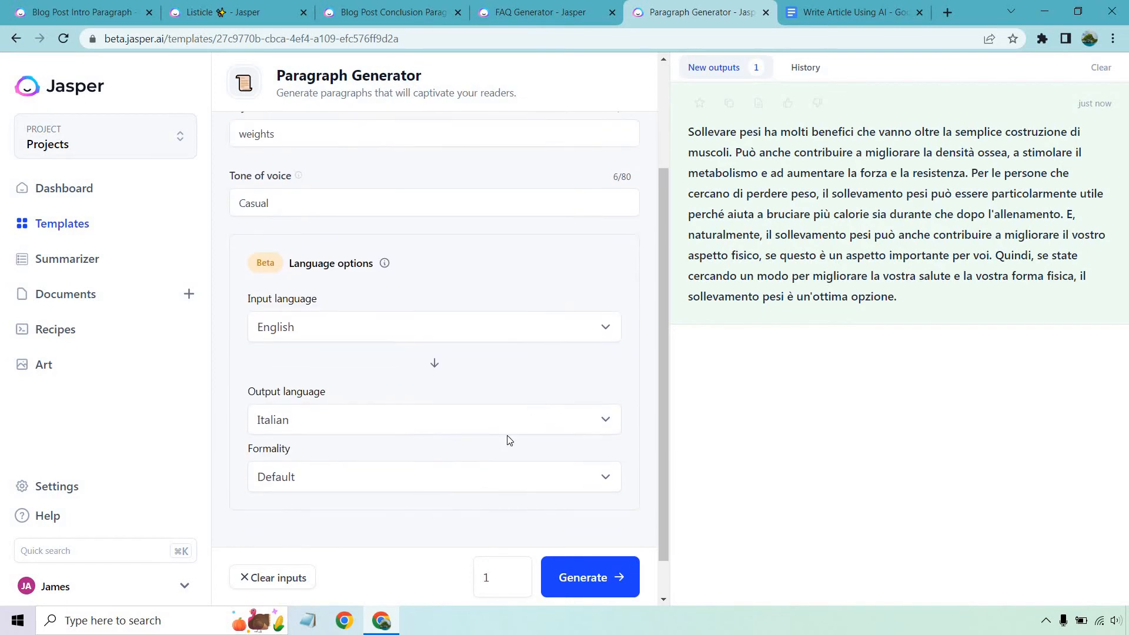
{"action": "left_click", "coordinate": [508, 423]}
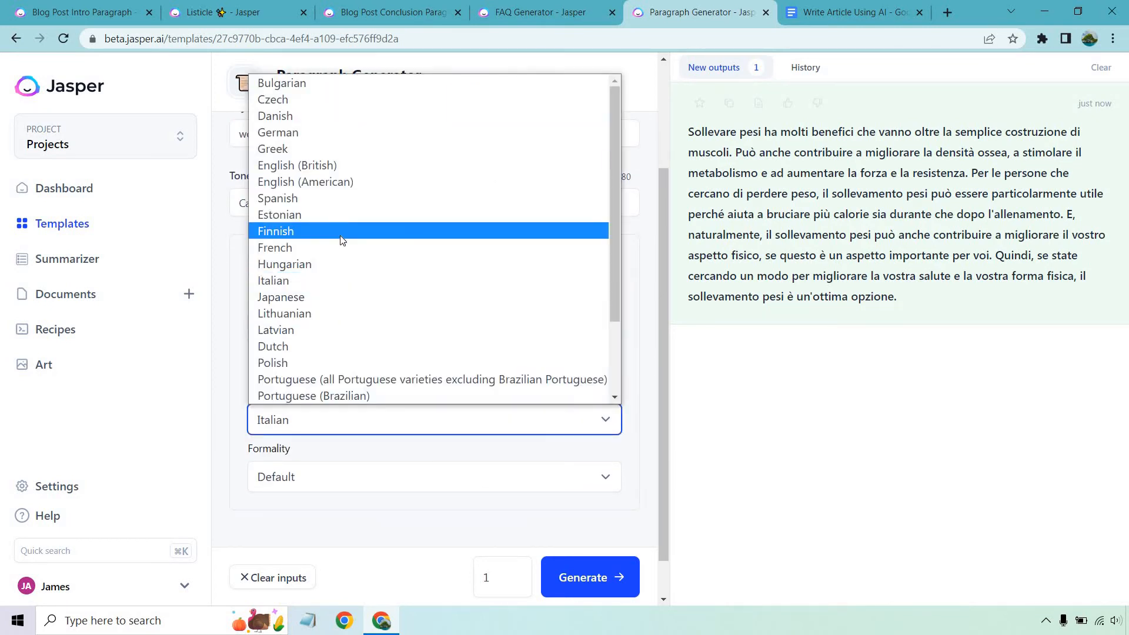
{"action": "left_click", "coordinate": [340, 181]}
{"action": "scroll", "coordinate": [570, 445], "scroll_direction": "up", "scroll_amount": 3}
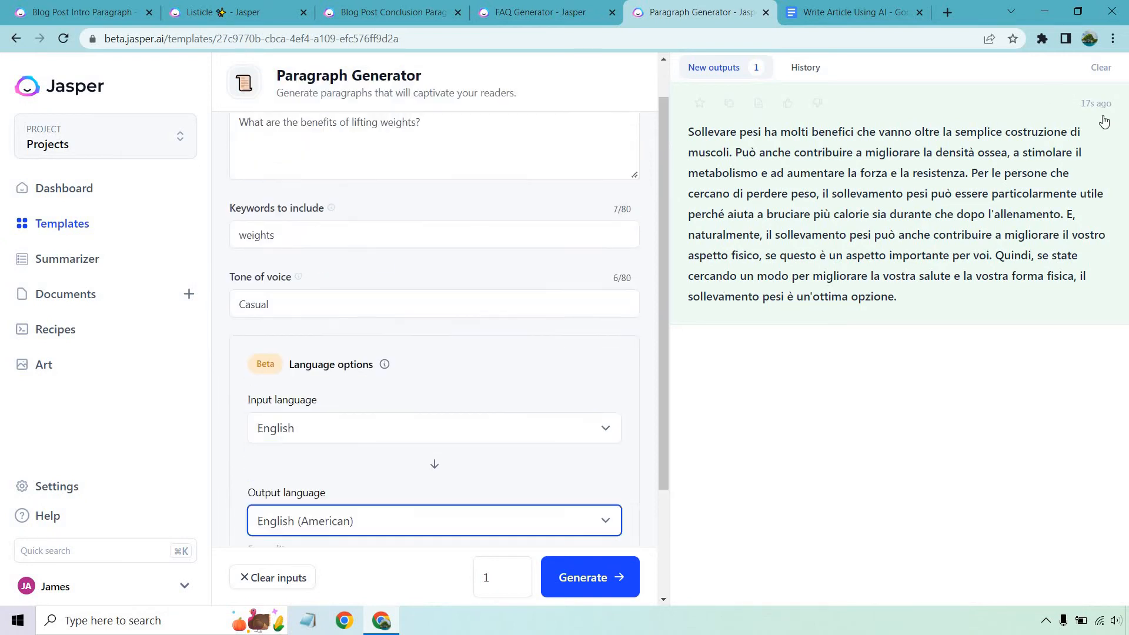
{"action": "left_click", "coordinate": [1101, 67]}
{"action": "left_click", "coordinate": [612, 576]}
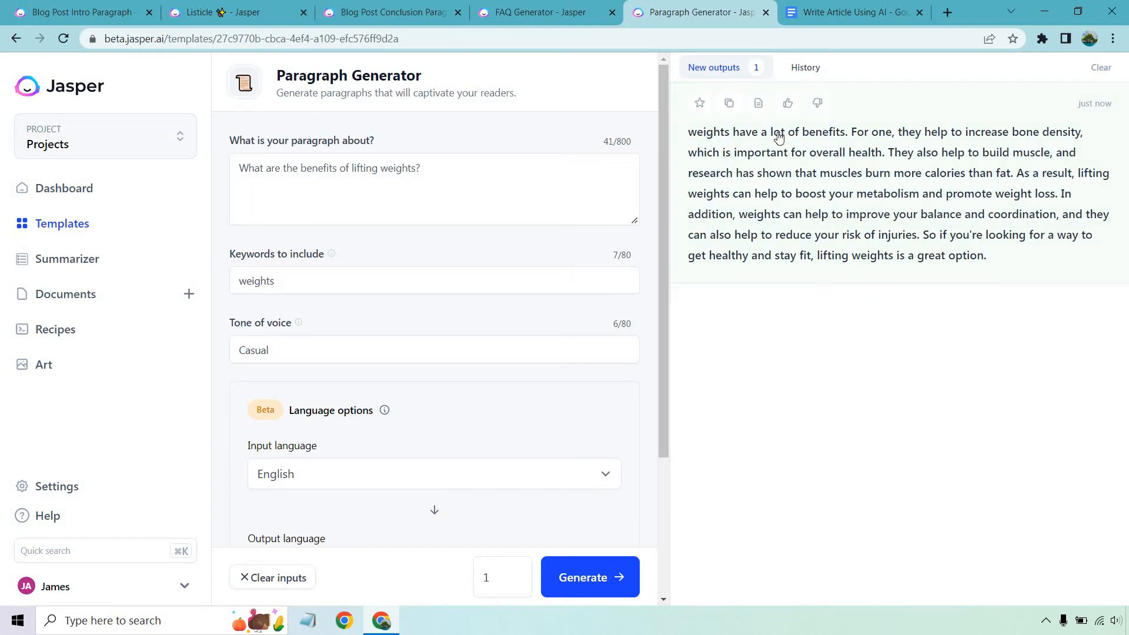
Copy the generated English paragraph and paste it below the benefits of lifting weights question in the Google Docs article, separated by a blank line
{"action": "left_click", "coordinate": [728, 104]}
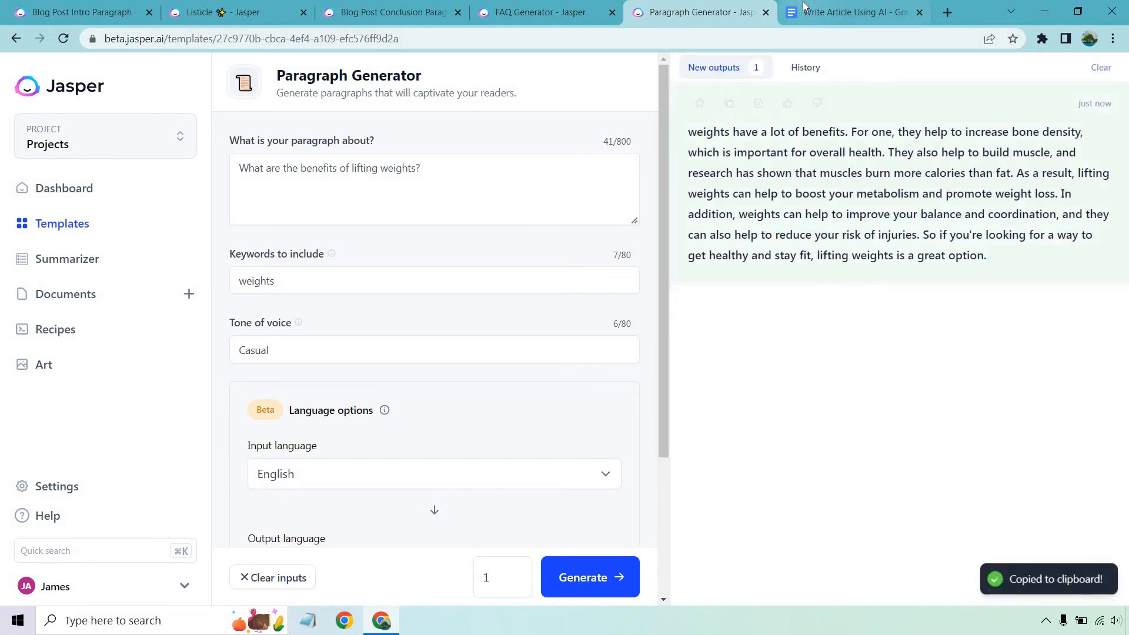
{"action": "left_click", "coordinate": [849, 11]}
{"action": "left_click", "coordinate": [533, 421]}
{"action": "key", "text": "Return"}
{"action": "key", "text": "Return"}
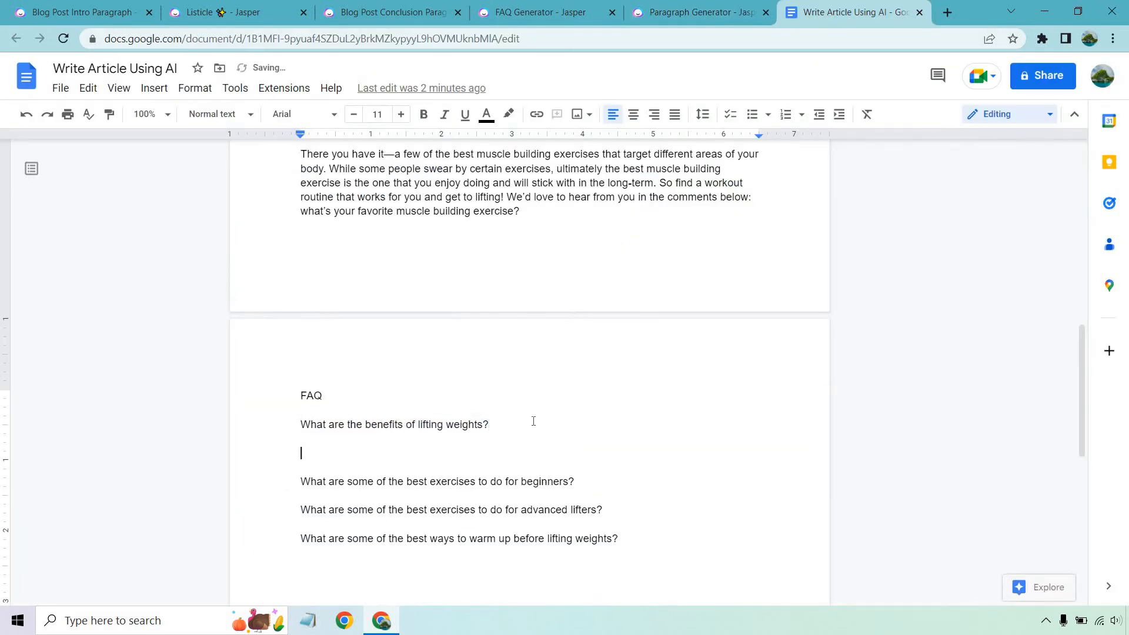
{"action": "key", "text": "ctrl+v"}
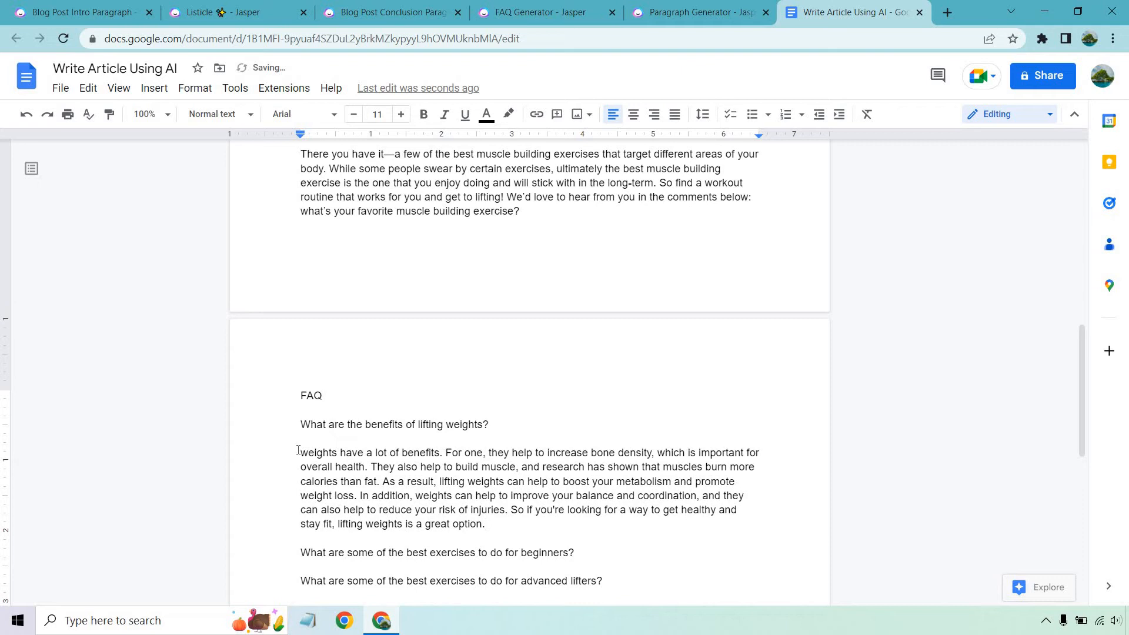
Capitalize the first word of the pasted answer so it starts with "Weights"
{"action": "left_click", "coordinate": [300, 452]}
{"action": "type", "text": "W"}
{"action": "key", "text": "Delete"}
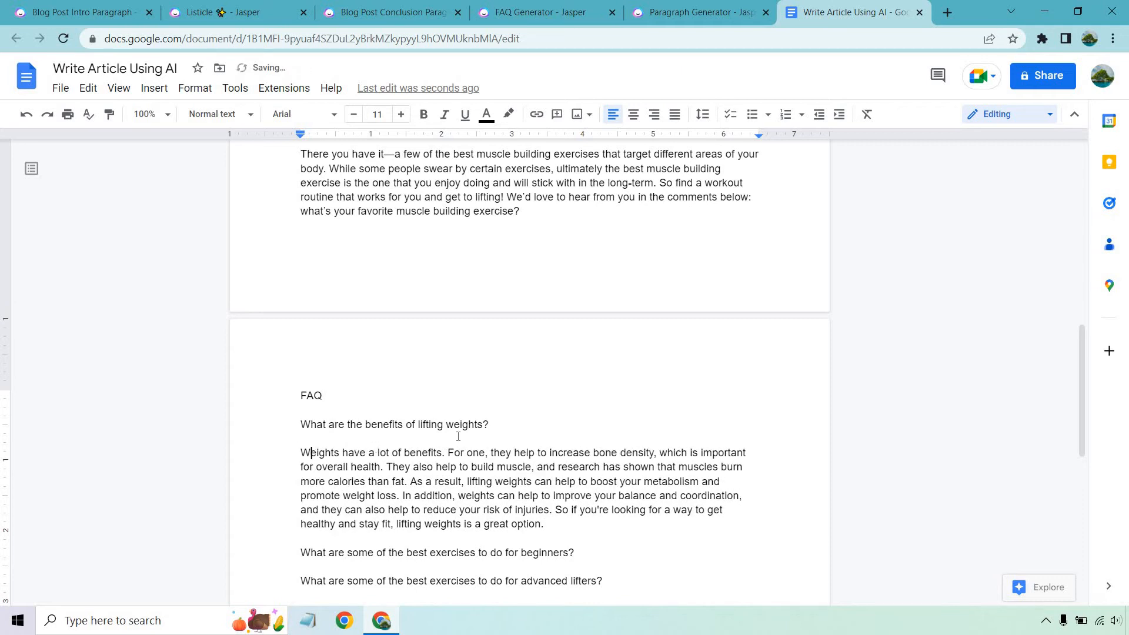
{"action": "scroll", "coordinate": [458, 437], "scroll_direction": "down", "scroll_amount": 3}
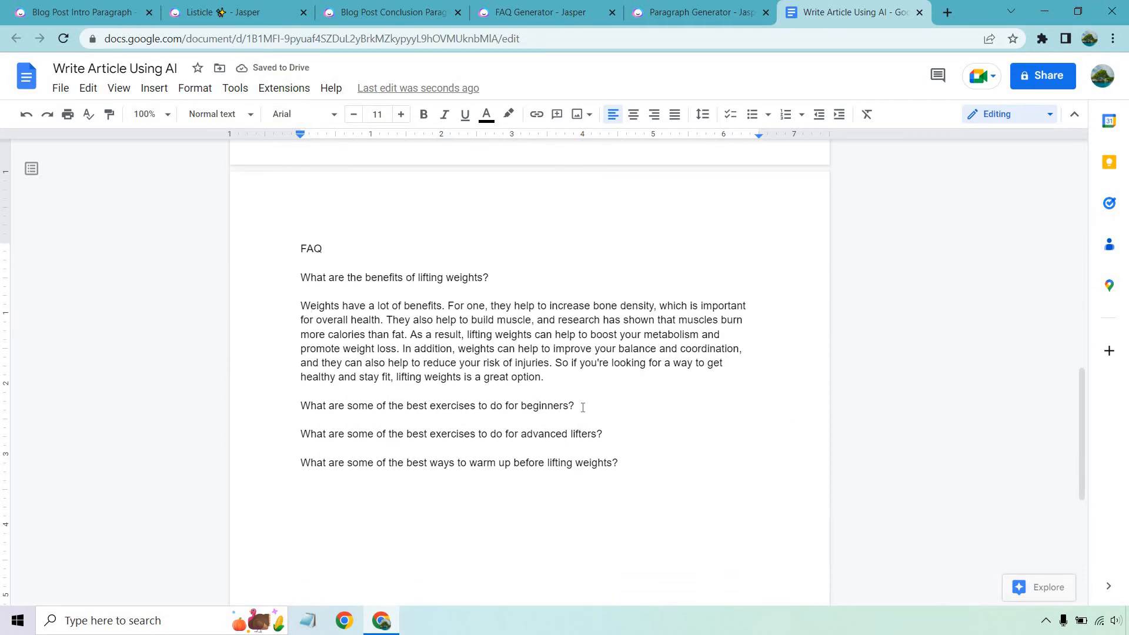
Copy "What are some of the best exercises to do for beginners?" into Jasper's Paragraph Generator, set the keyword to "exercises", and generate after clearing the old output
{"action": "left_click_drag", "start_coordinate": [582, 405], "coordinate": [271, 404]}
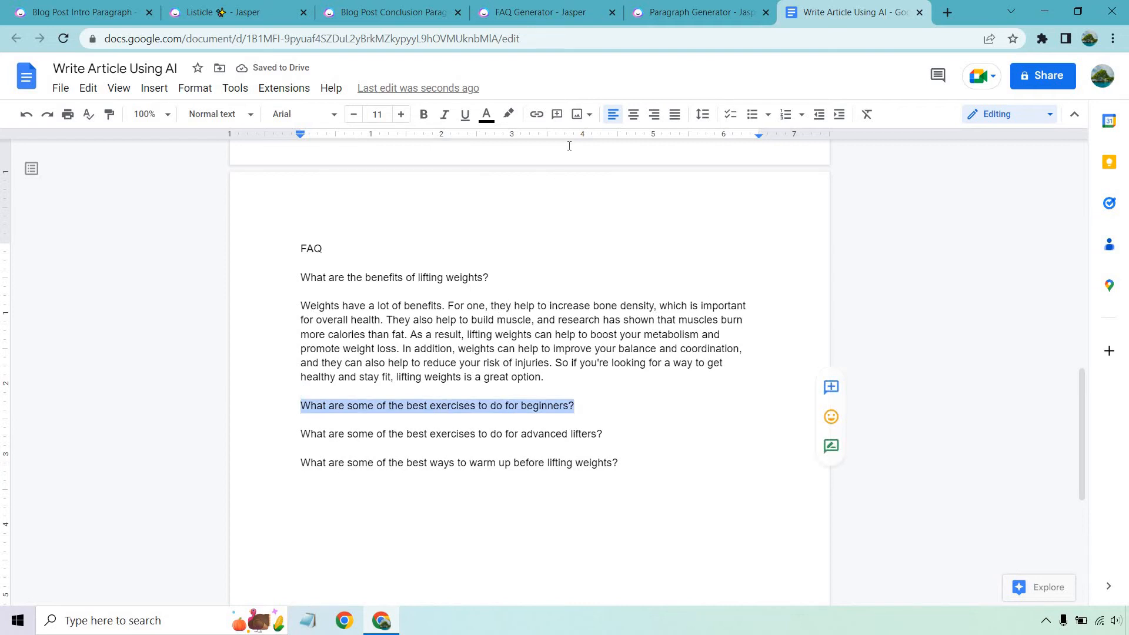
{"action": "left_click", "coordinate": [688, 12]}
{"action": "triple_click", "coordinate": [448, 169]}
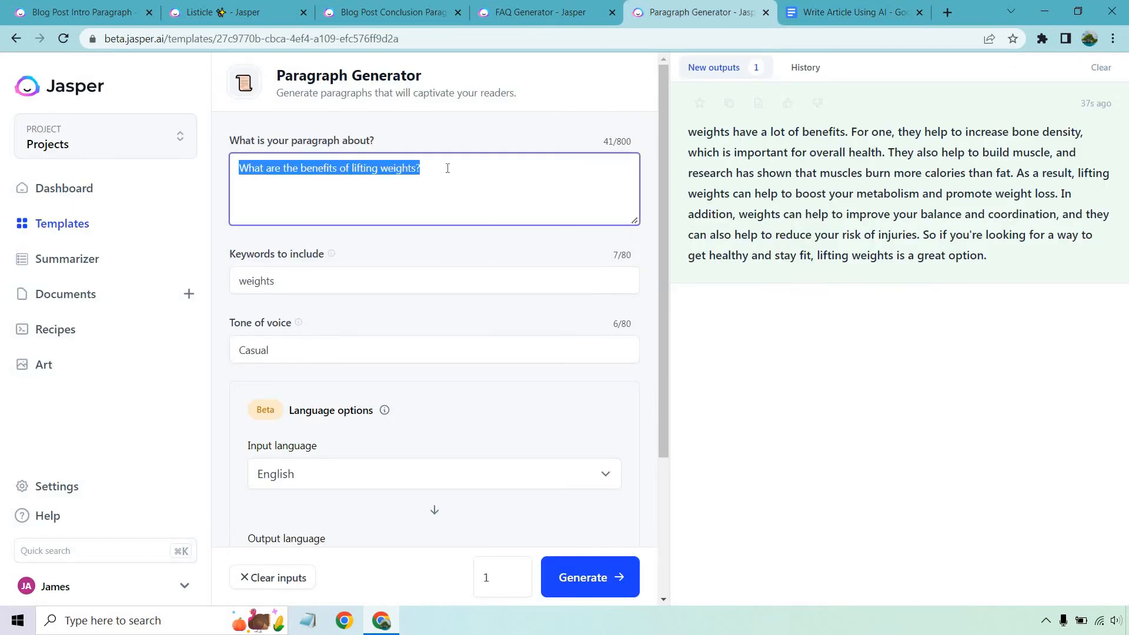
{"action": "key", "text": "ctrl+v"}
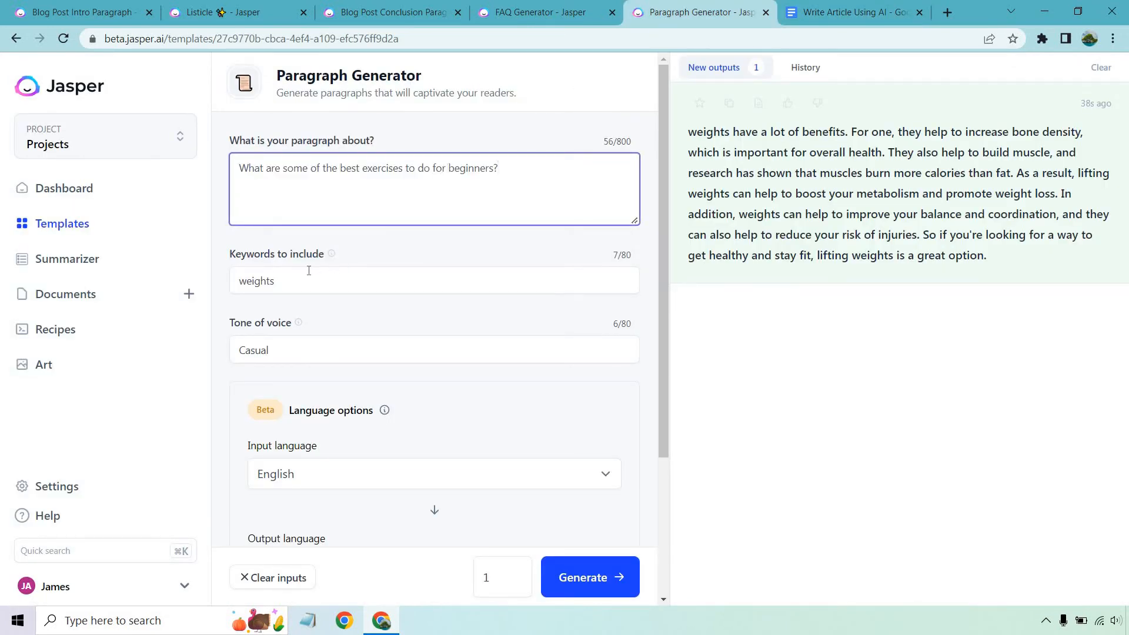
{"action": "triple_click", "coordinate": [309, 276]}
{"action": "key", "text": "ctrl+v"}
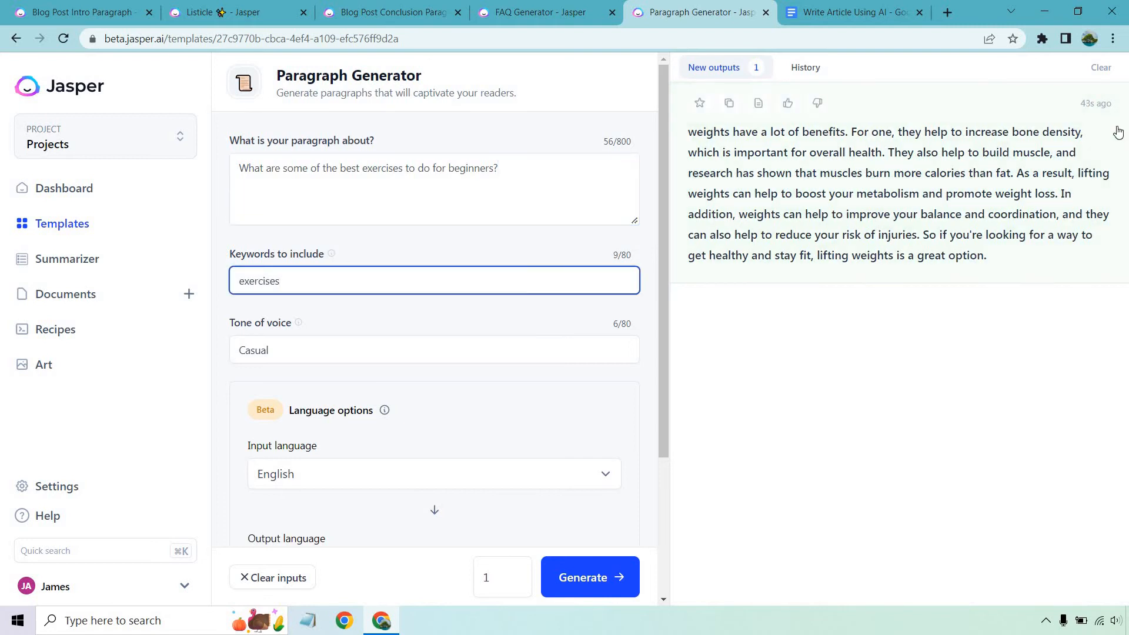
{"action": "left_click", "coordinate": [1101, 67]}
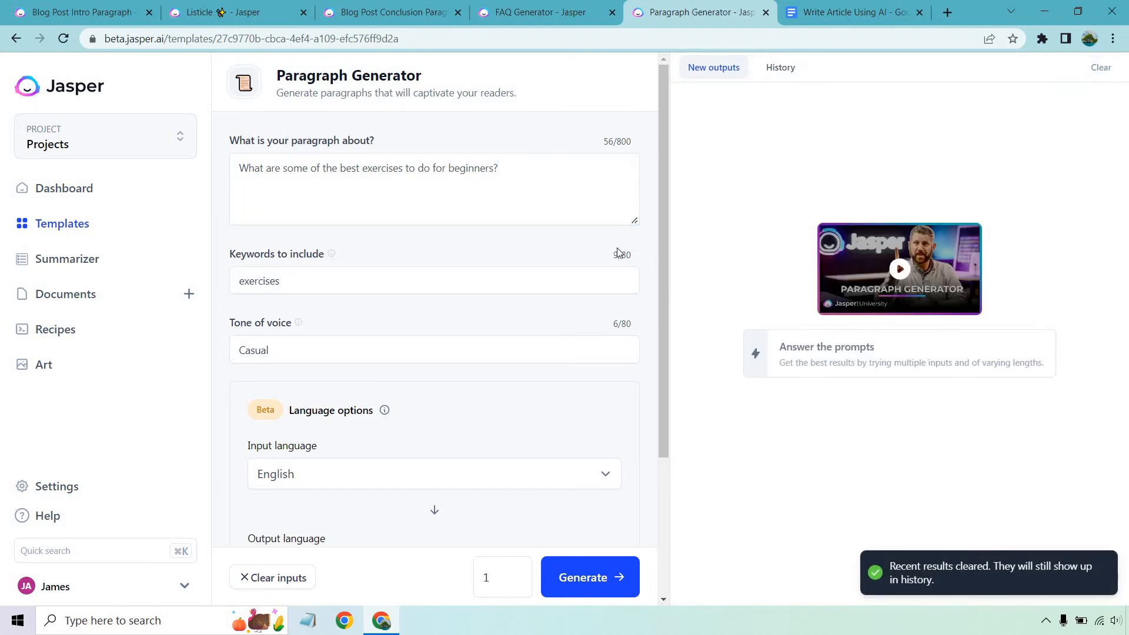
{"action": "left_click", "coordinate": [596, 579]}
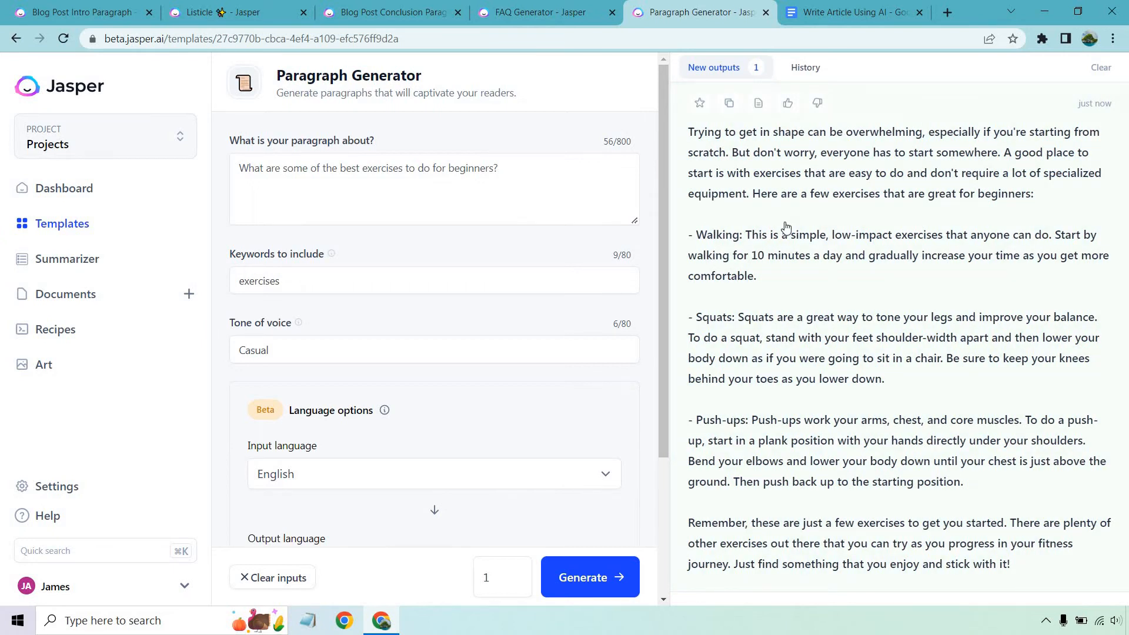
Clear the output, reword the topic to "What are some of the best muscle building exercises for beginner lifters at the gym?", and generate again
{"action": "left_click", "coordinate": [1101, 67]}
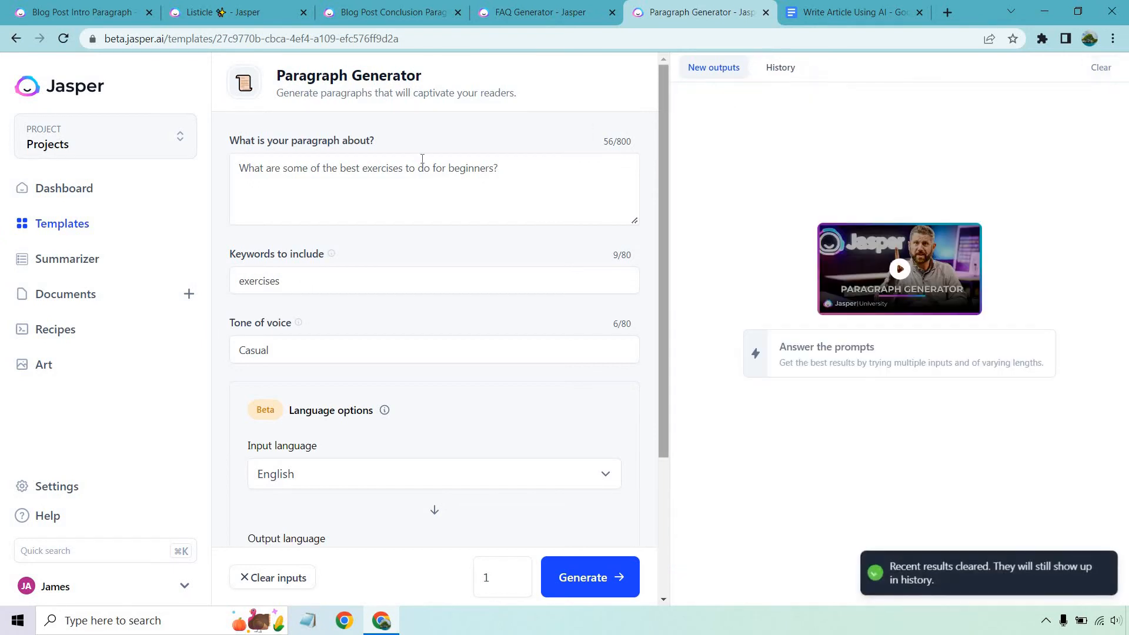
{"action": "left_click", "coordinate": [363, 168]}
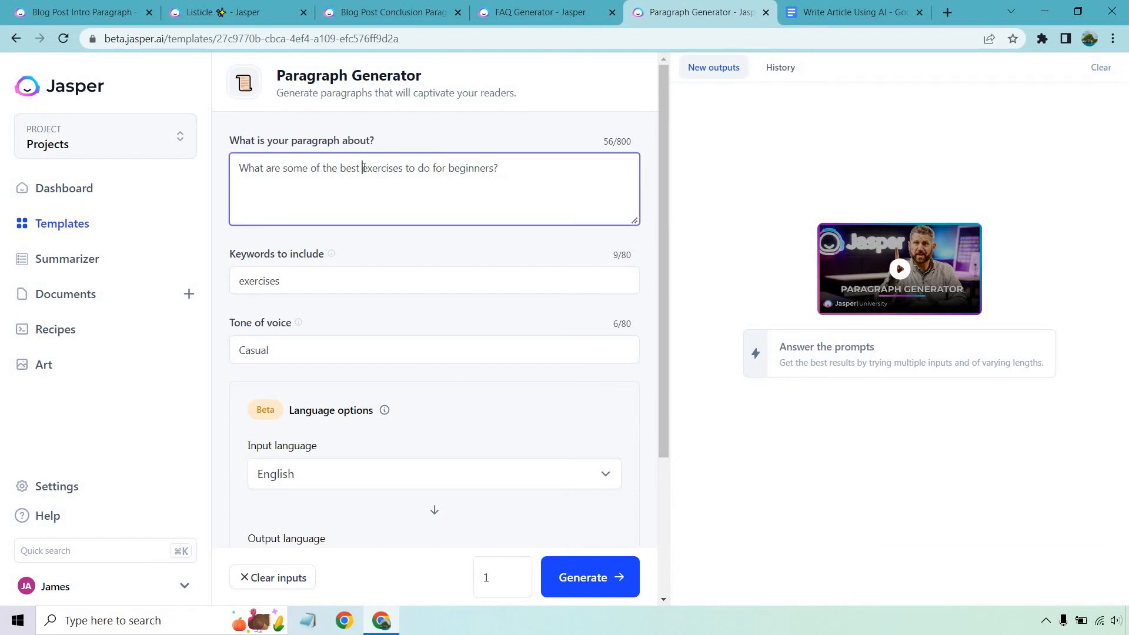
{"action": "type", "text": "muscle building"}
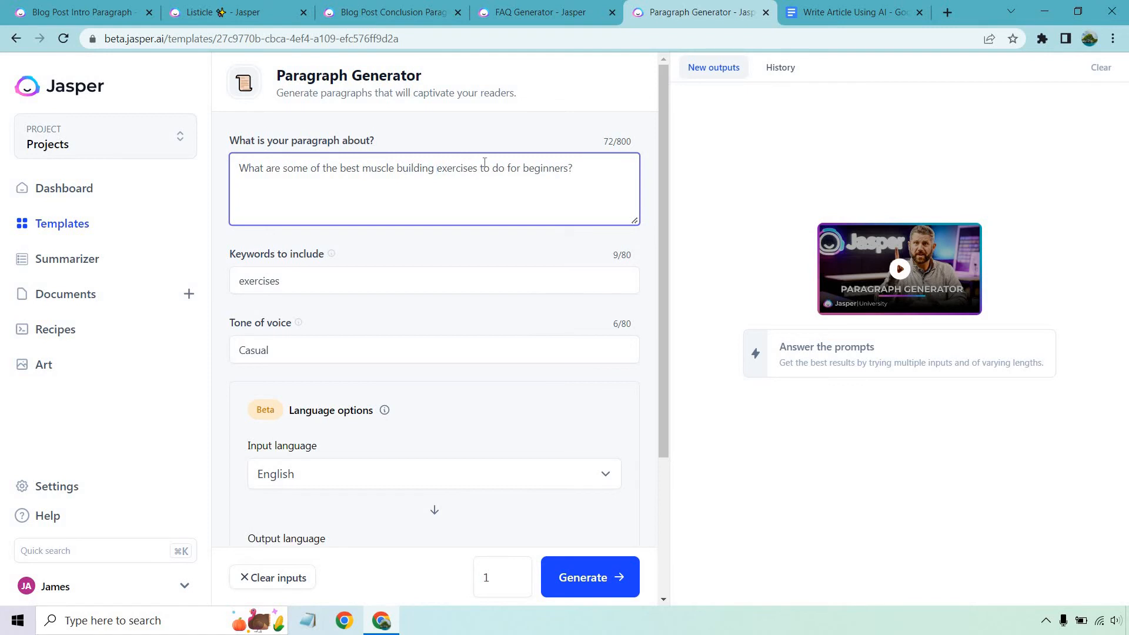
{"action": "left_click_drag", "start_coordinate": [480, 168], "coordinate": [582, 169]}
{"action": "type", "text": "for beginner lifters at the gym?"}
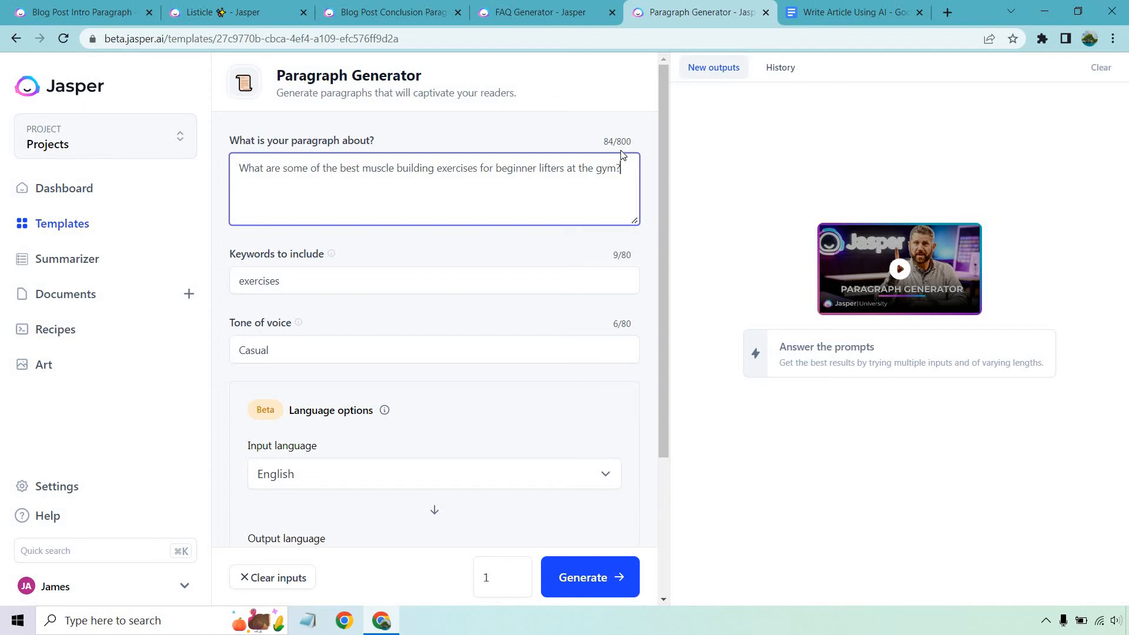
{"action": "left_click", "coordinate": [601, 123]}
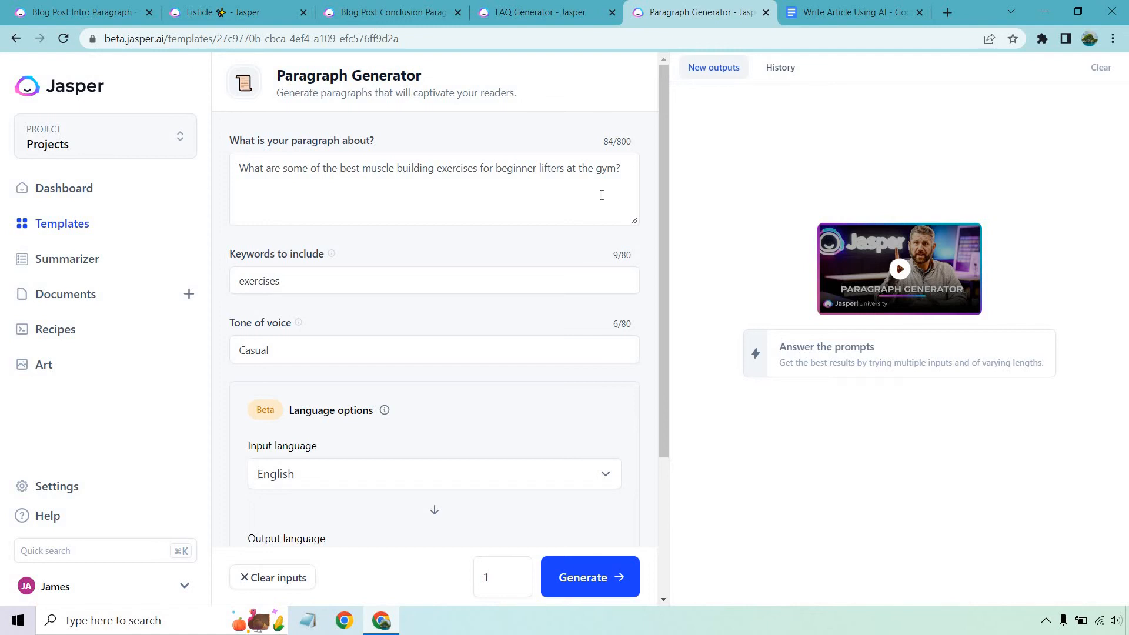
{"action": "left_click", "coordinate": [605, 581]}
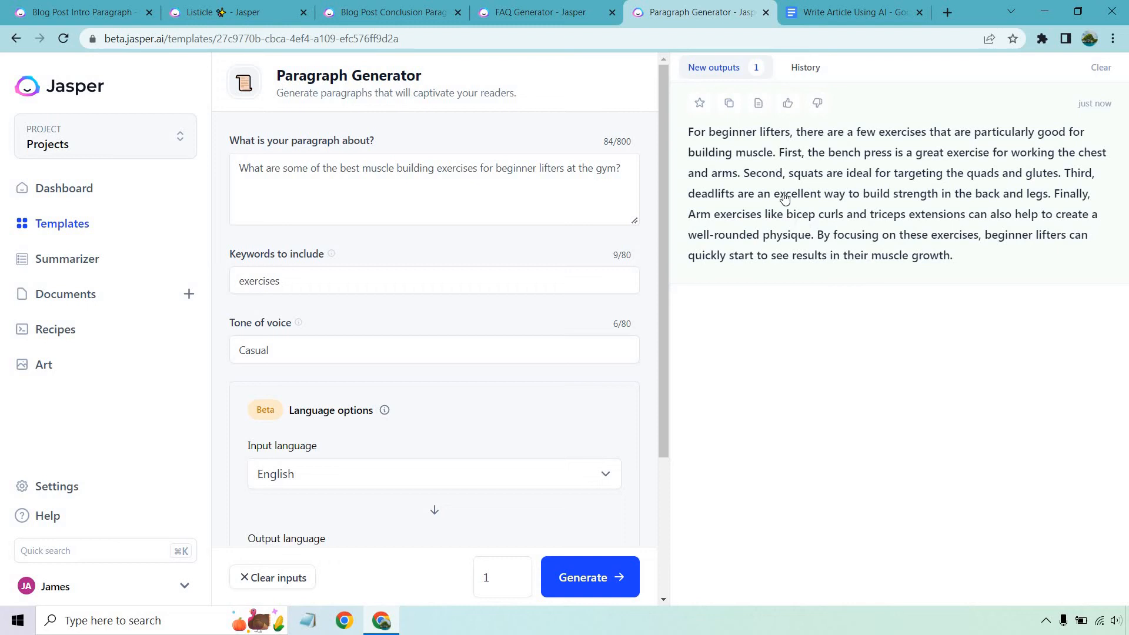
Copy the generated beginner lifters paragraph and paste it below the beginners question in the Google Docs article, separated by a blank line
{"action": "left_click", "coordinate": [729, 104]}
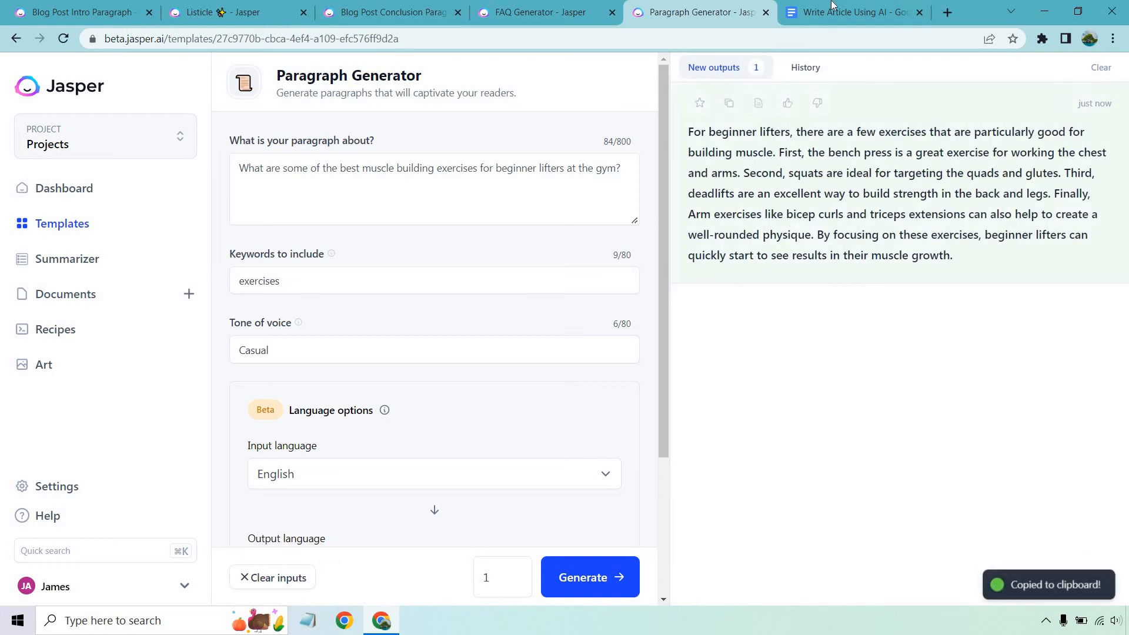
{"action": "left_click", "coordinate": [852, 12]}
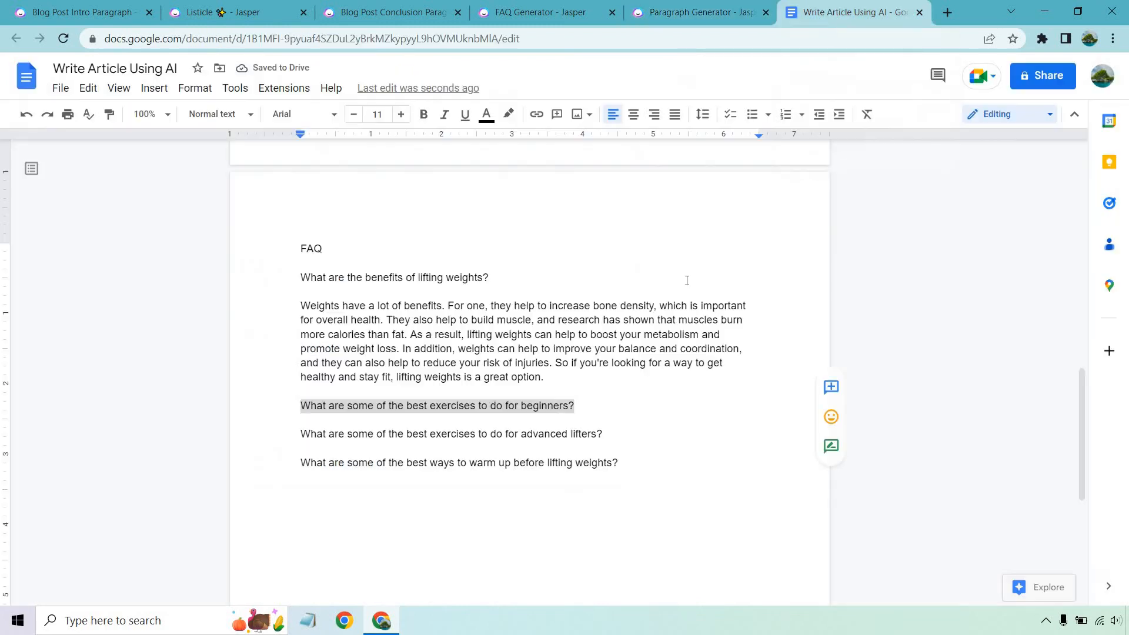
{"action": "left_click", "coordinate": [588, 411]}
{"action": "key", "text": "Return"}
{"action": "key", "text": "Return"}
{"action": "key", "text": "ctrl+v"}
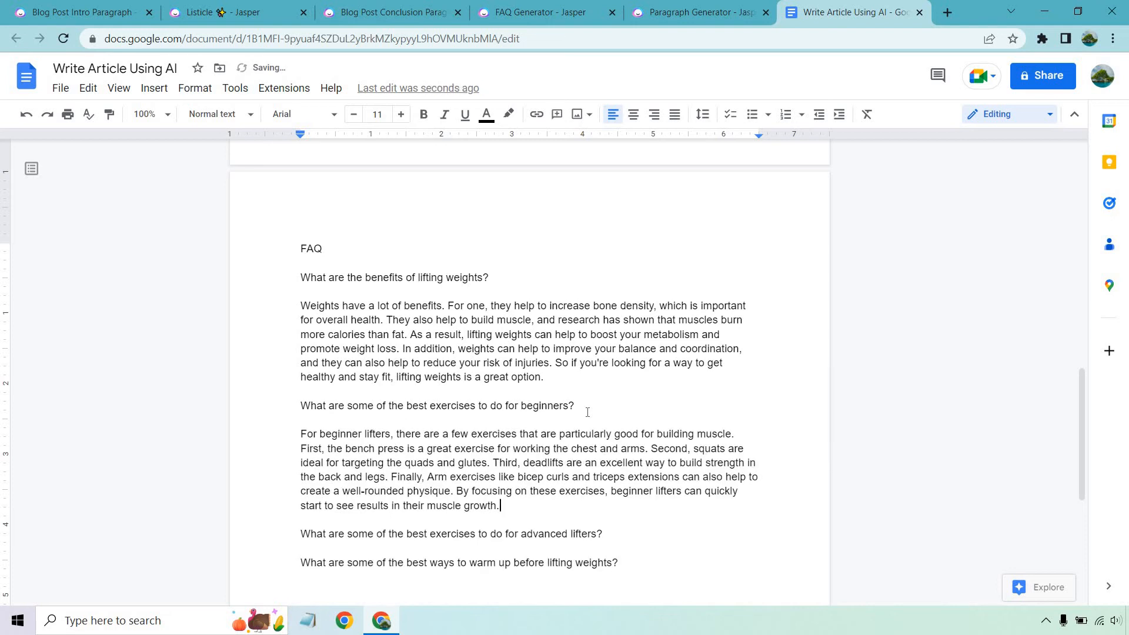
Delete the question about the best exercises for advanced lifters from the FAQ, along with its leftover blank line
{"action": "scroll", "coordinate": [588, 412], "scroll_direction": "down", "scroll_amount": 3}
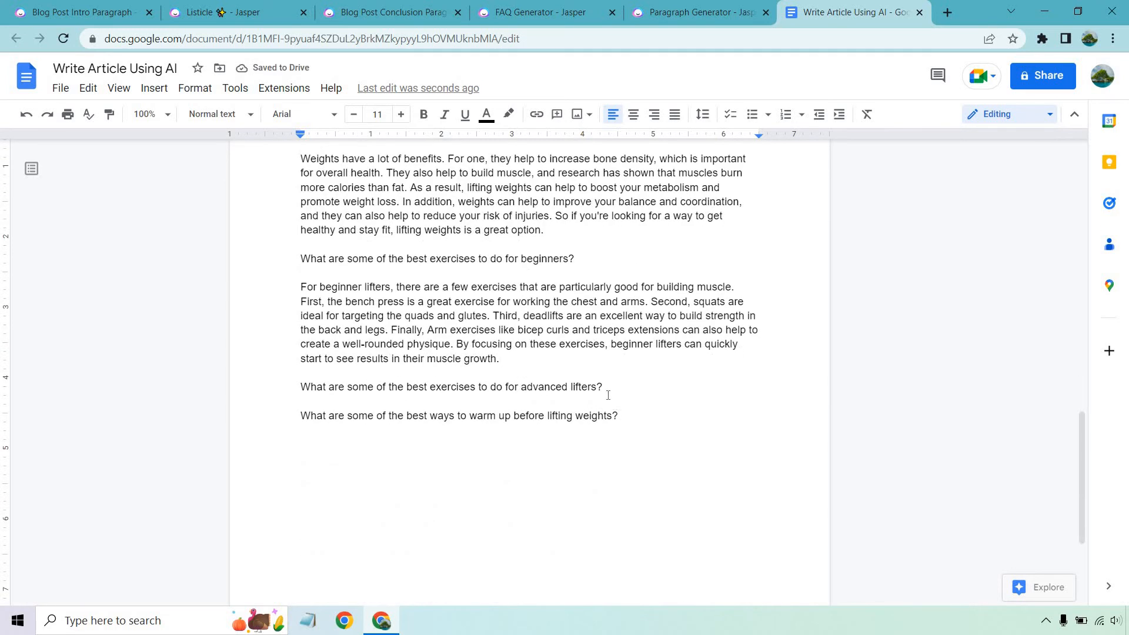
{"action": "left_click_drag", "start_coordinate": [605, 388], "coordinate": [282, 381]}
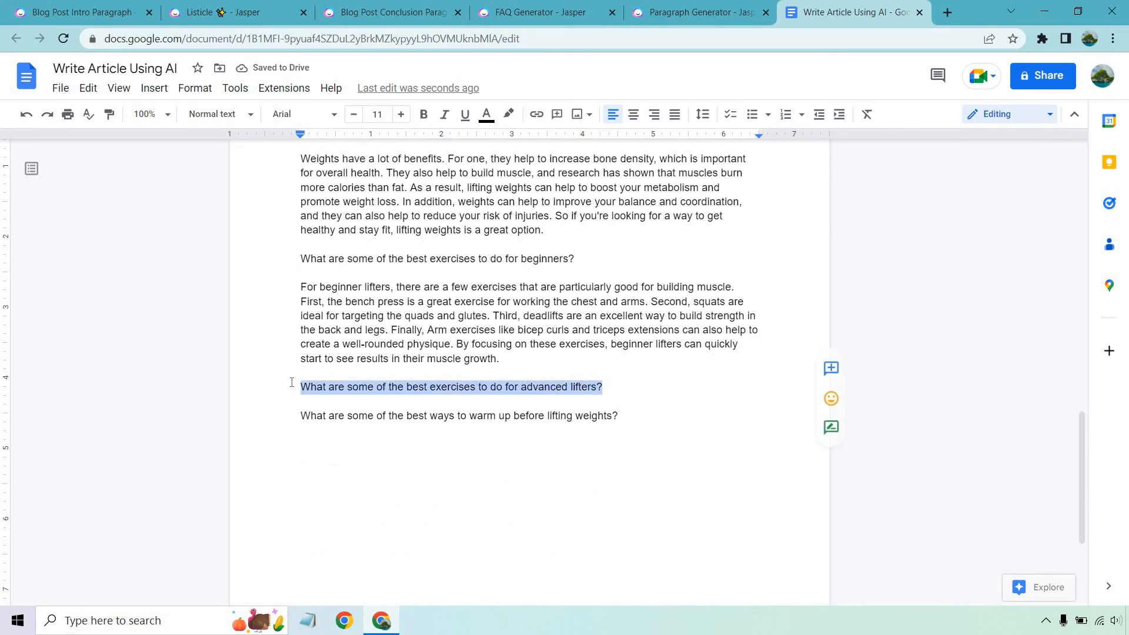
{"action": "key", "text": "BackSpace"}
{"action": "key", "text": "BackSpace"}
Copy the question about warming up before lifting weights into Jasper's Paragraph Generator, clear the old output, and generate with the keyword "weights"
{"action": "left_click_drag", "start_coordinate": [618, 379], "coordinate": [423, 383]}
{"action": "left_click", "coordinate": [445, 386]}
{"action": "left_click_drag", "start_coordinate": [653, 390], "coordinate": [297, 388]}
{"action": "left_click", "coordinate": [699, 12]}
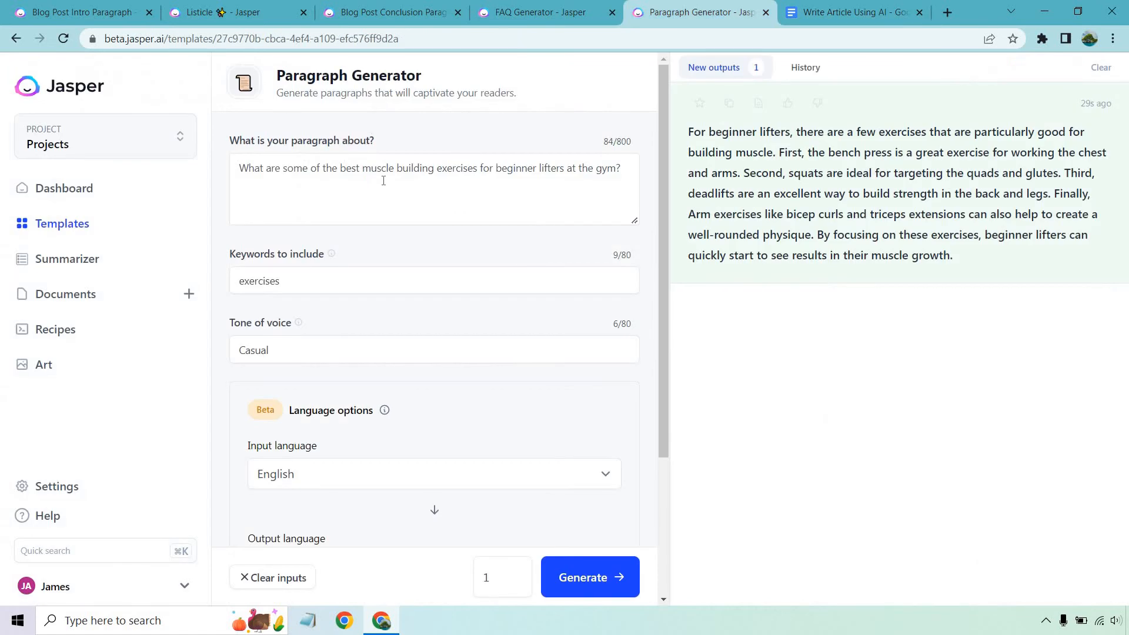
{"action": "triple_click", "coordinate": [383, 178]}
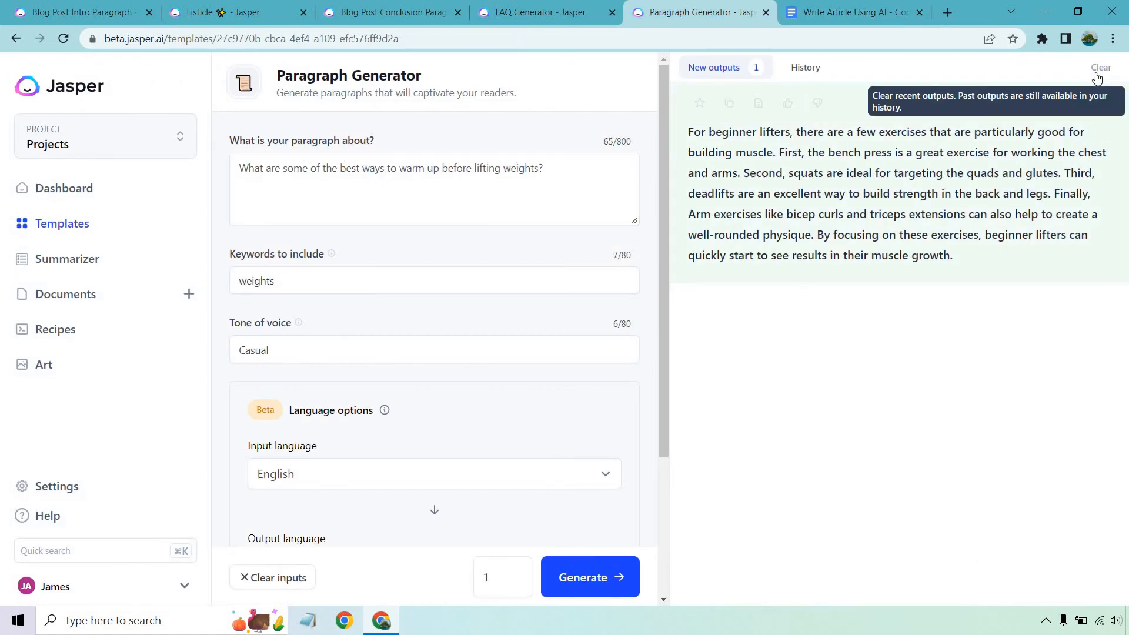
{"action": "left_click", "coordinate": [1099, 70]}
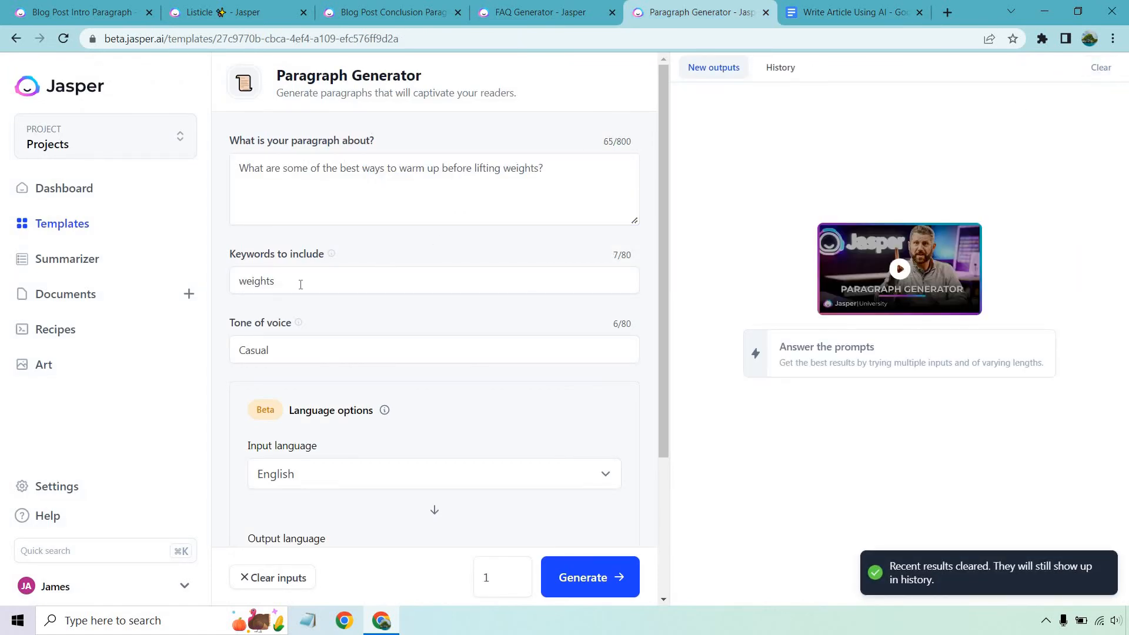
{"action": "left_click", "coordinate": [599, 575]}
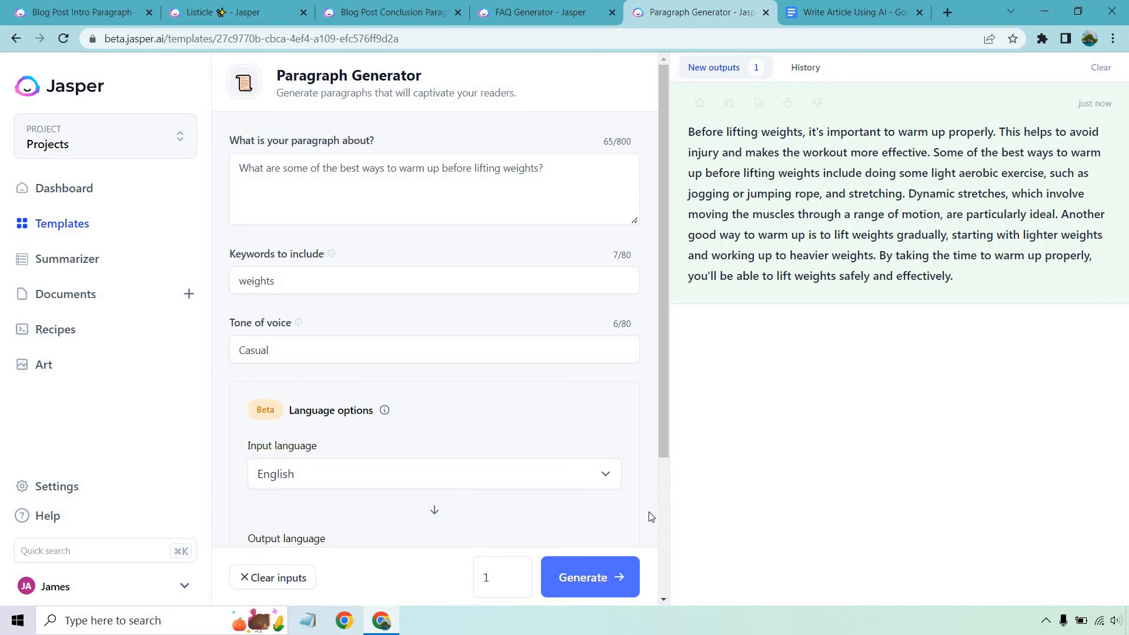
Copy the generated warm-up paragraph and paste it below the warm-up question in the Google Docs article, separated by a blank line
{"action": "left_click", "coordinate": [729, 103]}
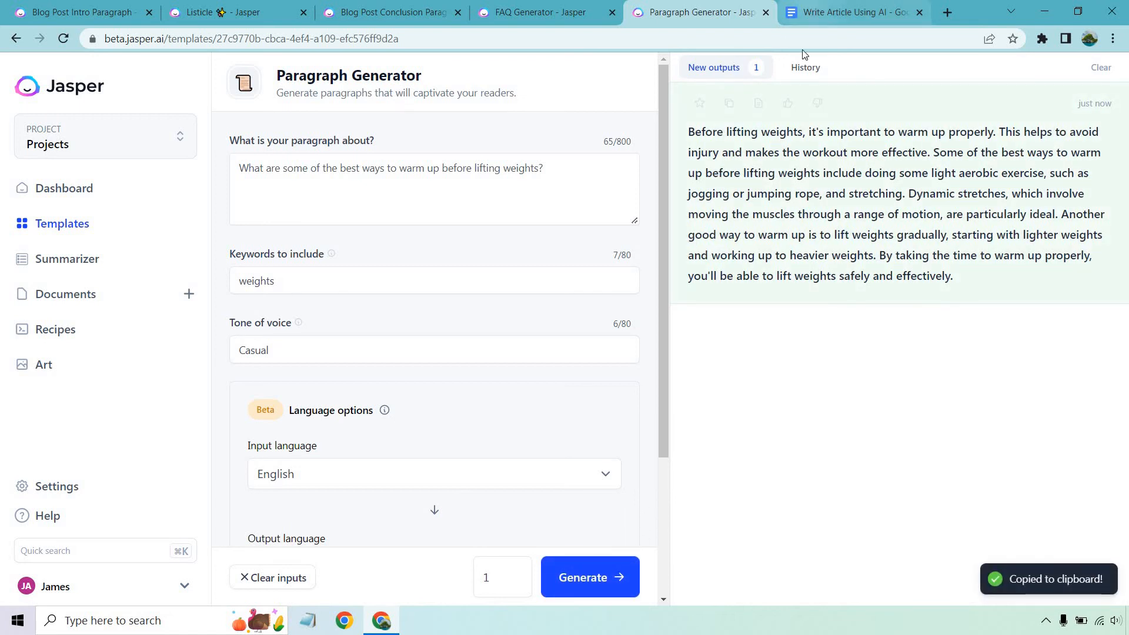
{"action": "left_click", "coordinate": [790, 21]}
{"action": "left_click", "coordinate": [672, 387]}
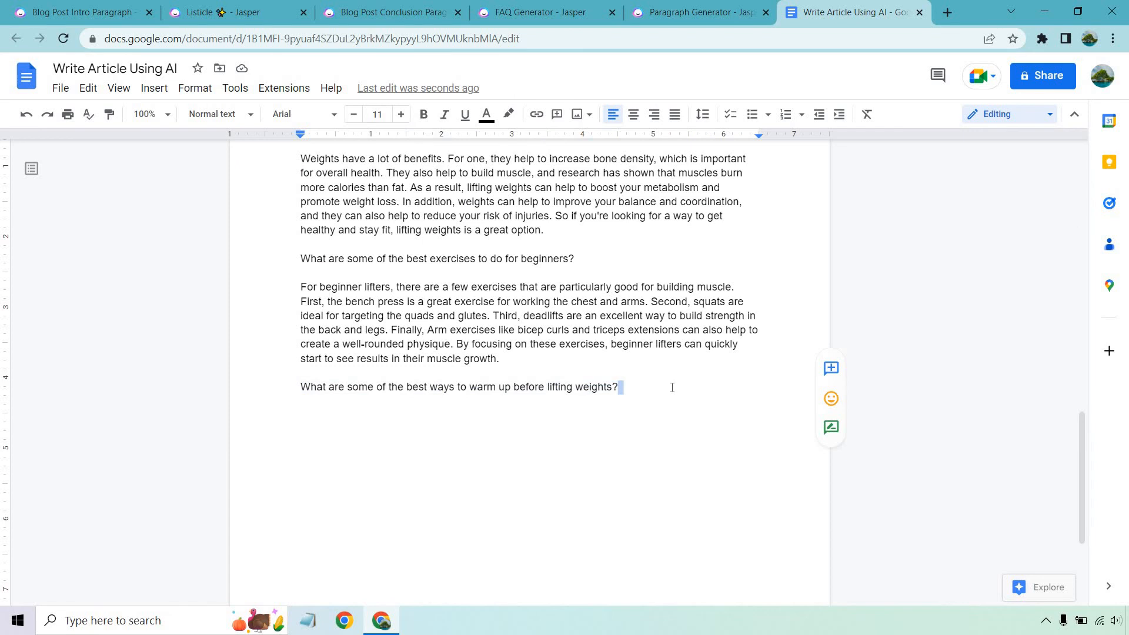
{"action": "key", "text": "Return"}
{"action": "key", "text": "Return"}
{"action": "key", "text": "ctrl+v"}
Review the assembled article from its title and intro through the exercise list, conclusion and FAQ answers
{"action": "scroll", "coordinate": [679, 386], "scroll_direction": "up", "scroll_amount": 7}
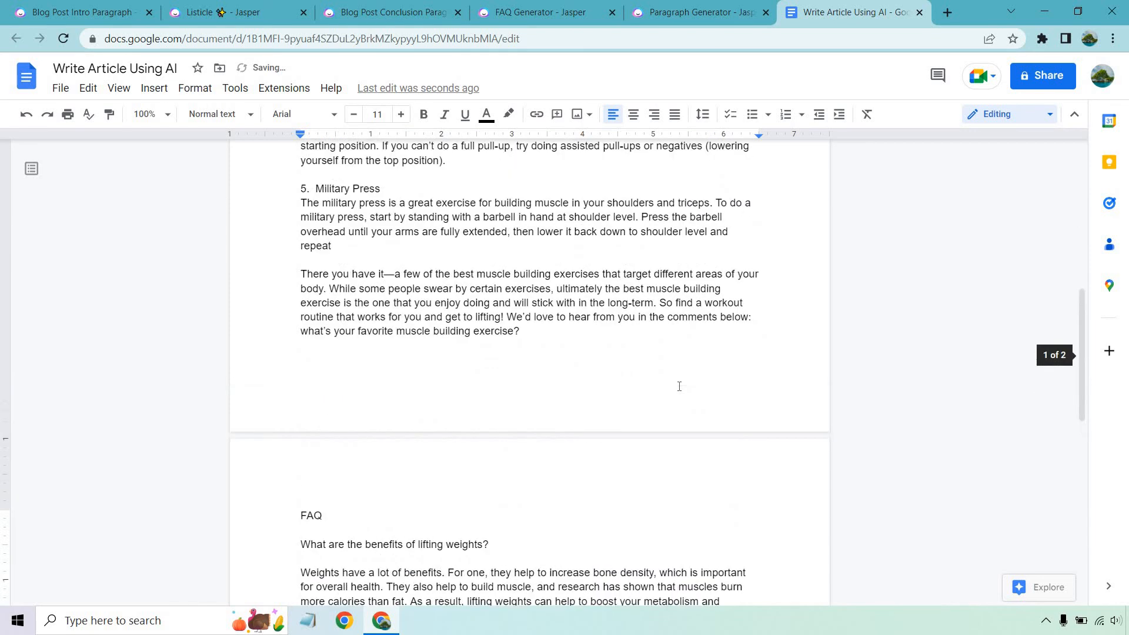
{"action": "scroll", "coordinate": [679, 387], "scroll_direction": "up", "scroll_amount": 9}
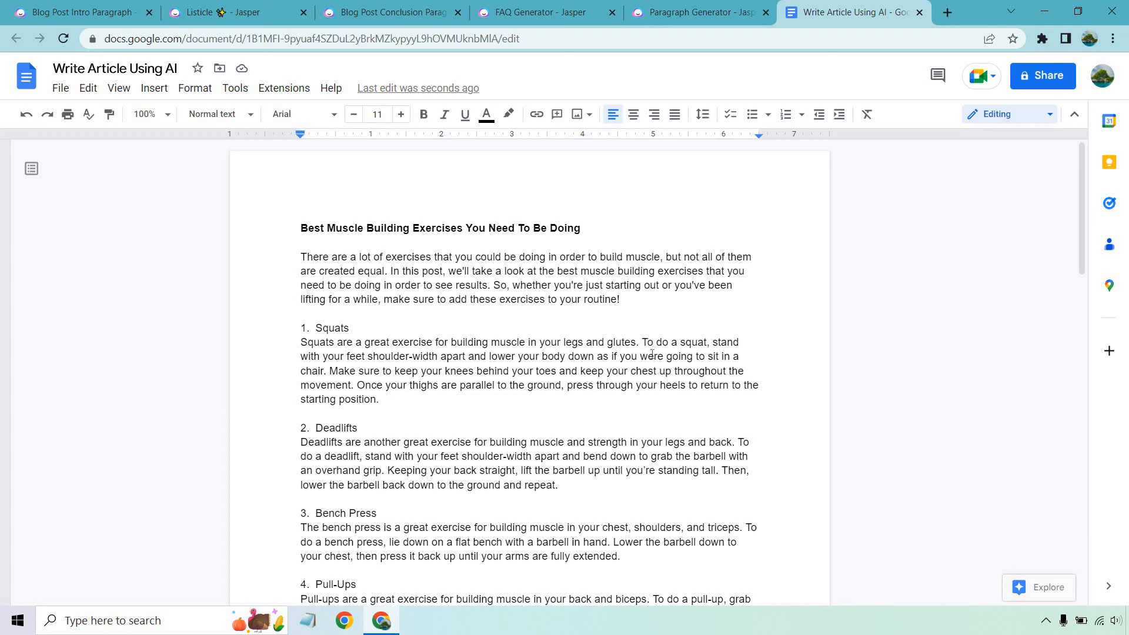
{"action": "scroll", "coordinate": [643, 329], "scroll_direction": "down", "scroll_amount": 3}
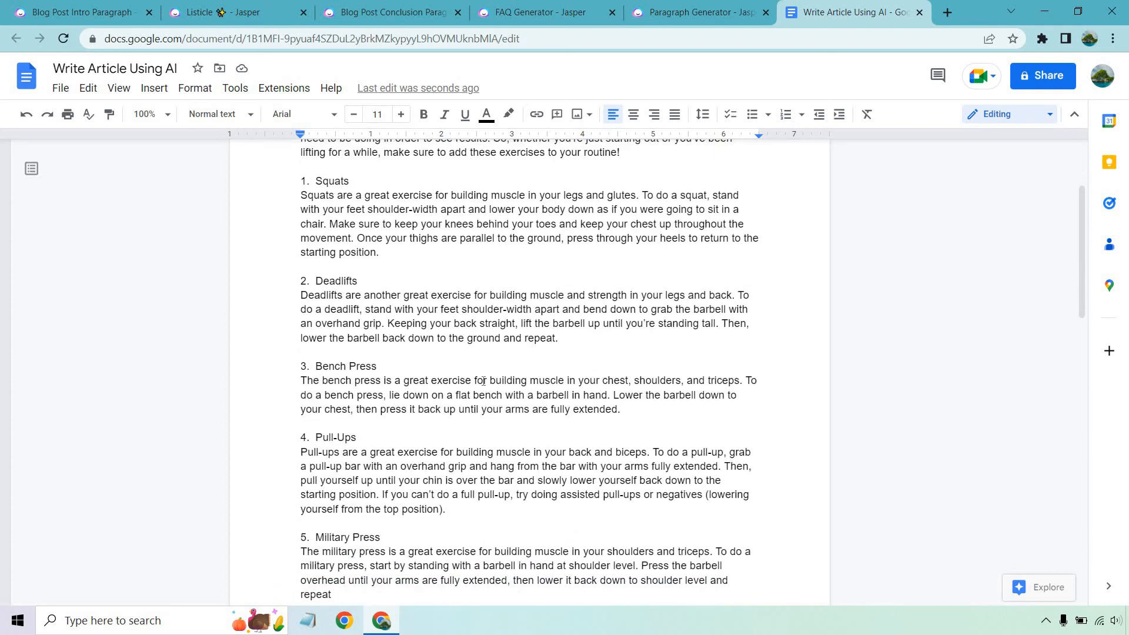
{"action": "scroll", "coordinate": [483, 383], "scroll_direction": "down", "scroll_amount": 3}
{"action": "scroll", "coordinate": [482, 383], "scroll_direction": "up", "scroll_amount": 3}
{"action": "scroll", "coordinate": [525, 287], "scroll_direction": "down", "scroll_amount": 3}
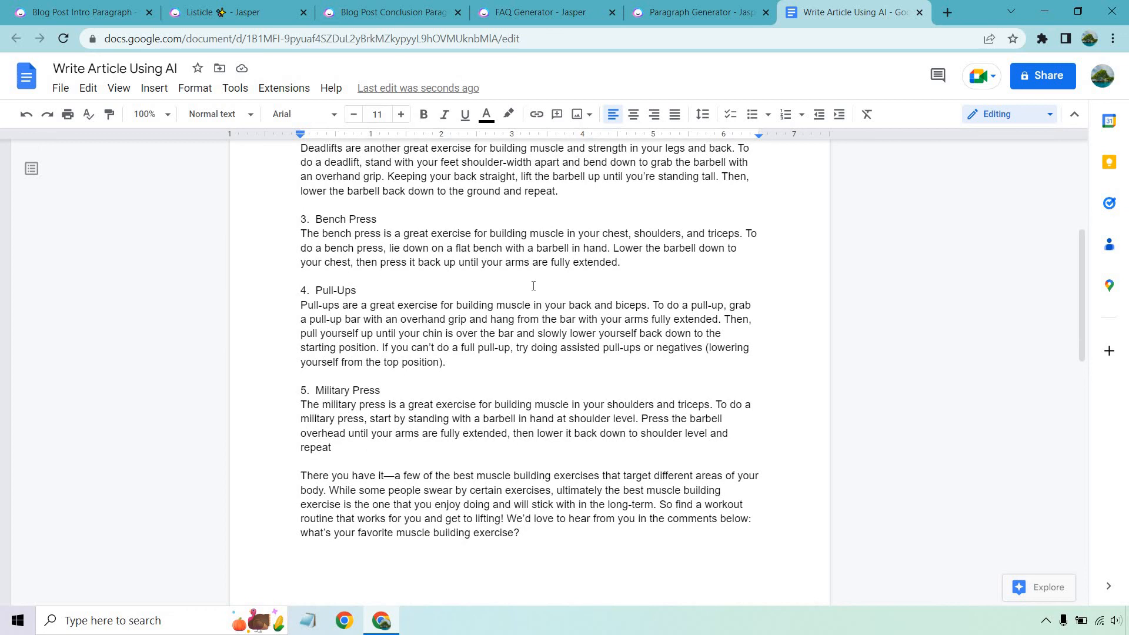
{"action": "scroll", "coordinate": [534, 281], "scroll_direction": "down", "scroll_amount": 3}
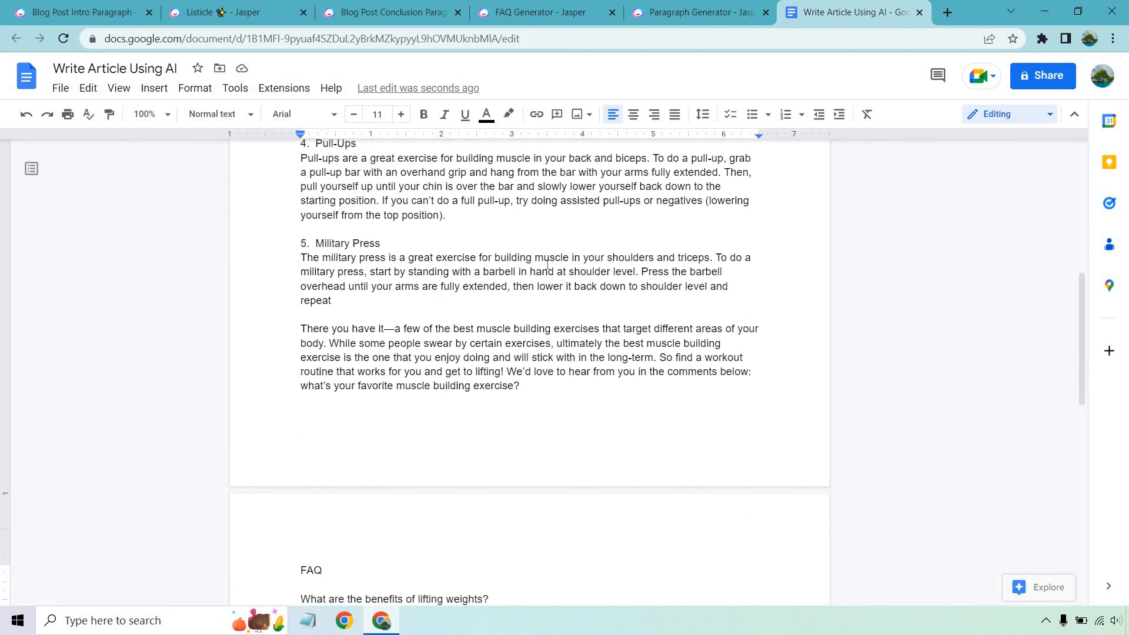
{"action": "scroll", "coordinate": [538, 231], "scroll_direction": "down", "scroll_amount": 3}
{"action": "scroll", "coordinate": [538, 232], "scroll_direction": "down", "scroll_amount": 5}
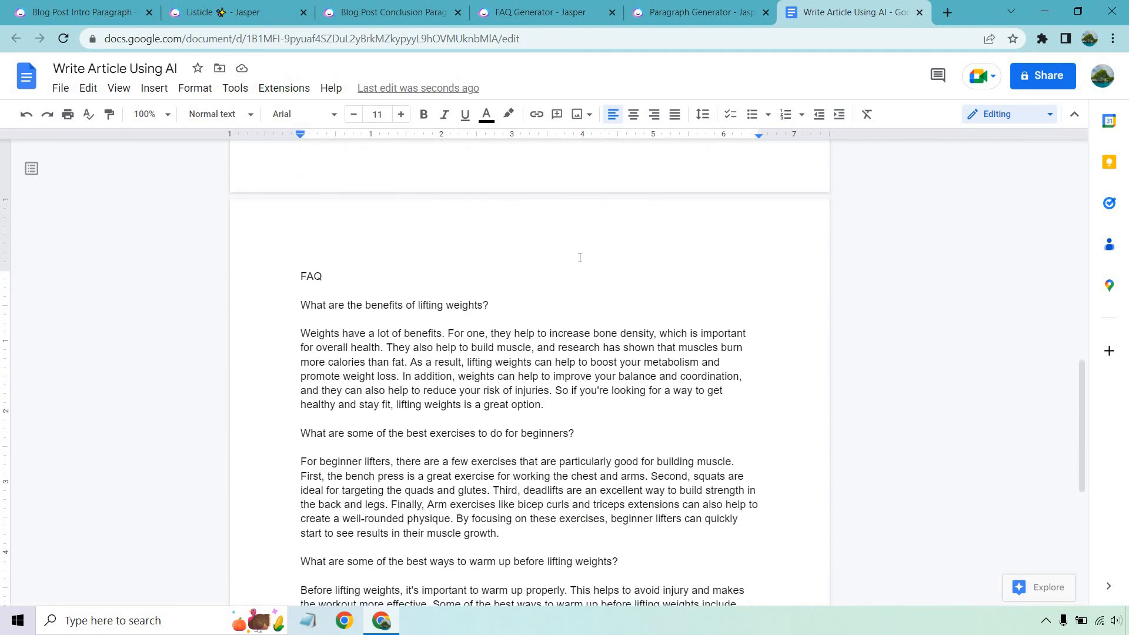
{"action": "scroll", "coordinate": [593, 291], "scroll_direction": "up", "scroll_amount": 1}
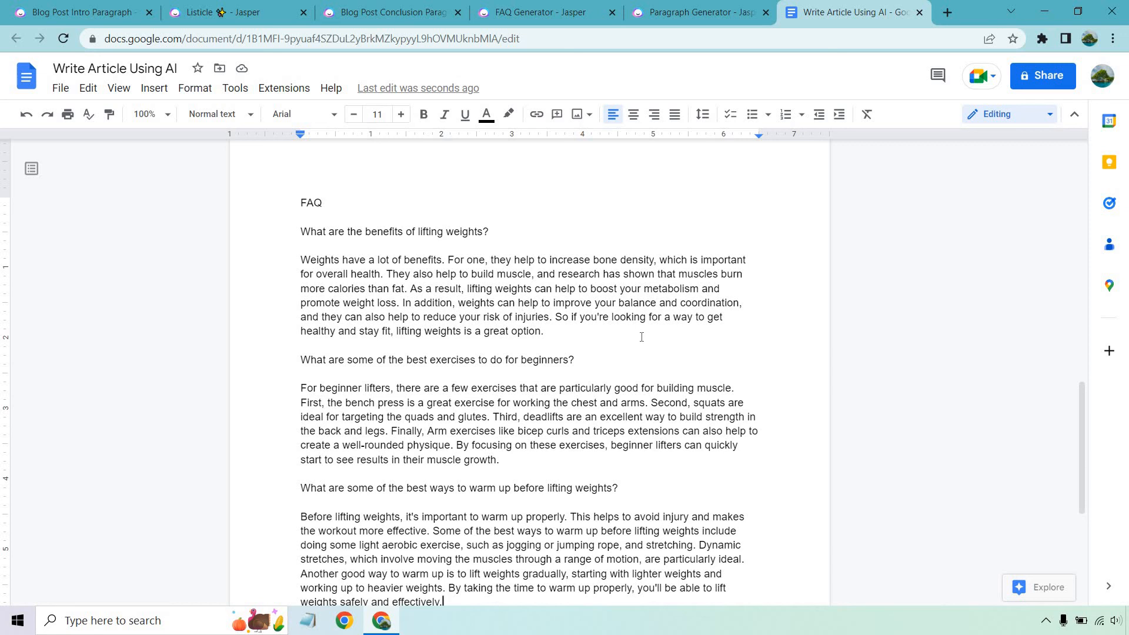
{"action": "scroll", "coordinate": [632, 329], "scroll_direction": "up", "scroll_amount": 15}
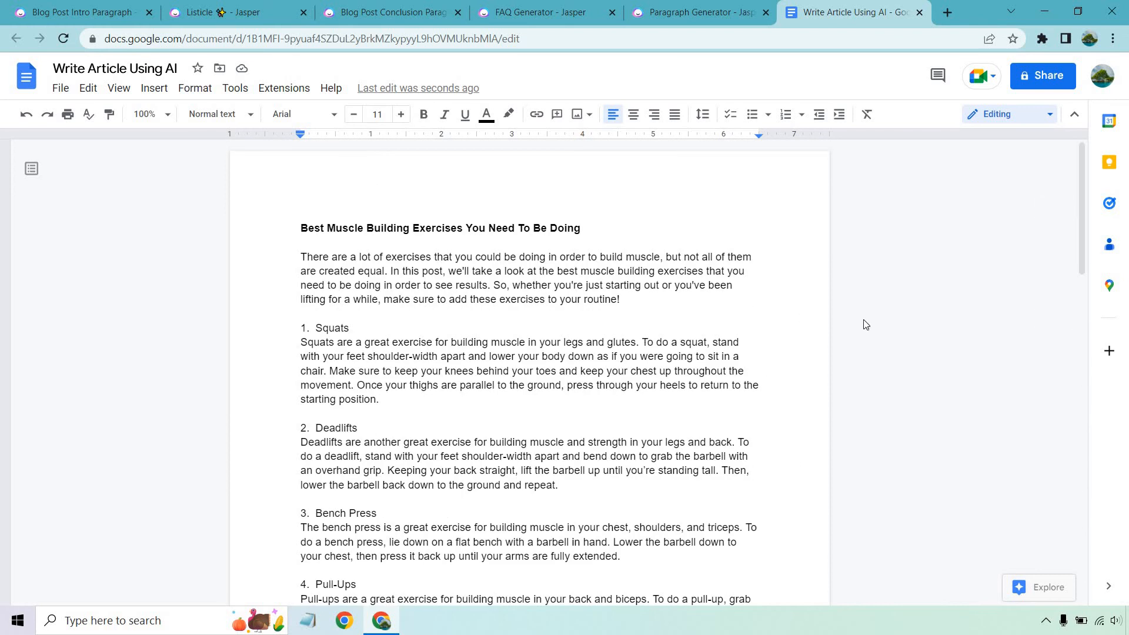